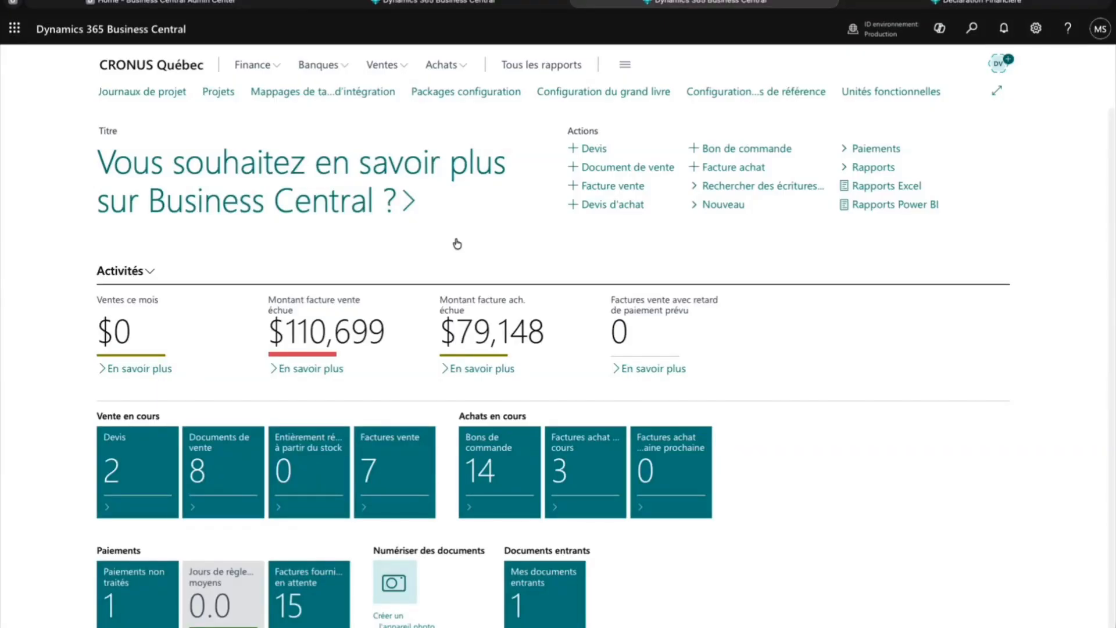
# Switch to the CRONUS Canada session and review the companies available in the Production environment
pyautogui.click(460, 3)
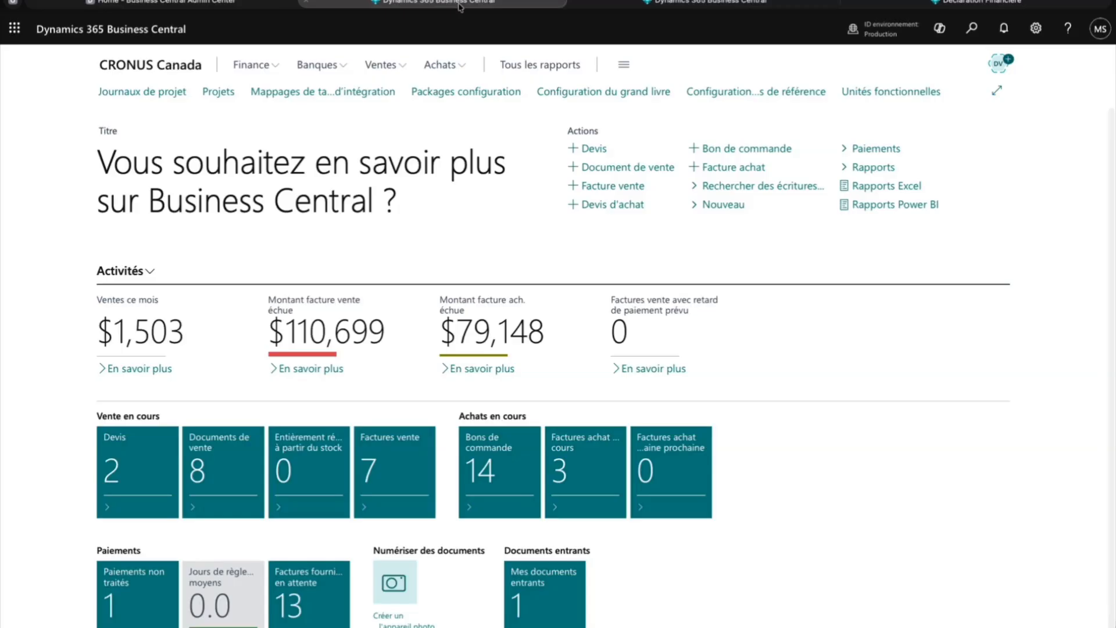
pyautogui.click(870, 33)
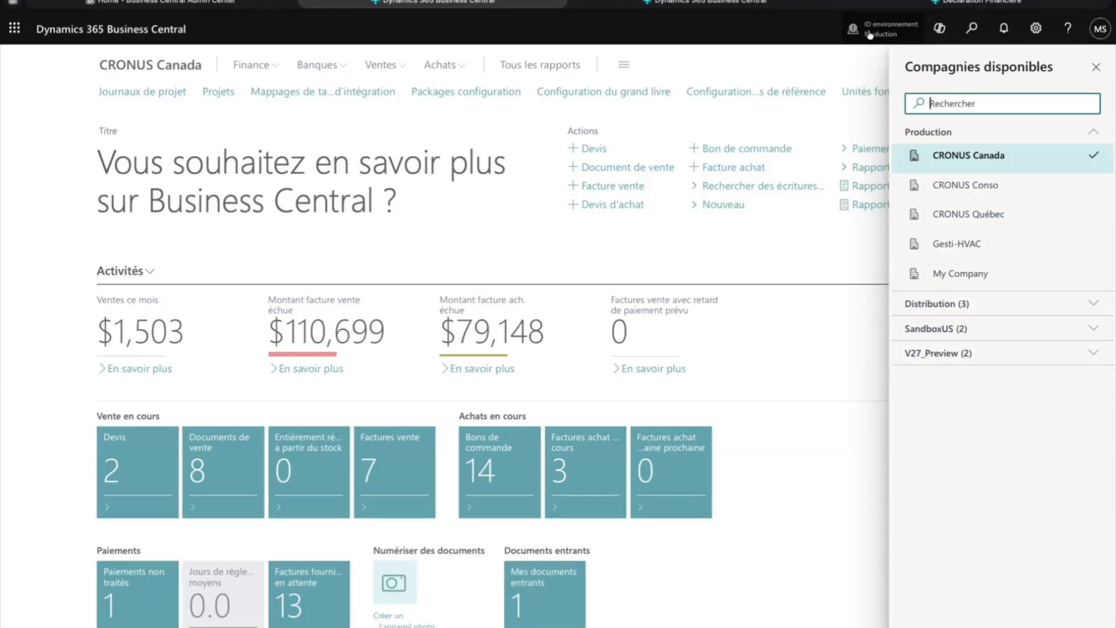
pyautogui.click(742, 250)
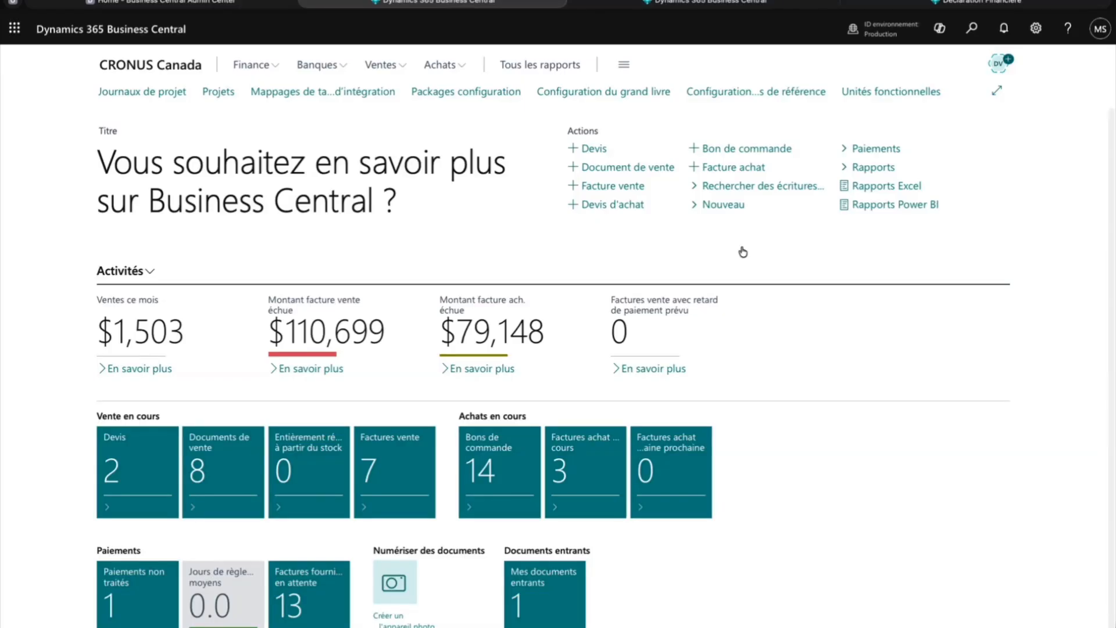
# Open the master data management setup in CRONUS Canada and review its synchronization tables
pyautogui.click(762, 93)
pyautogui.click(319, 132)
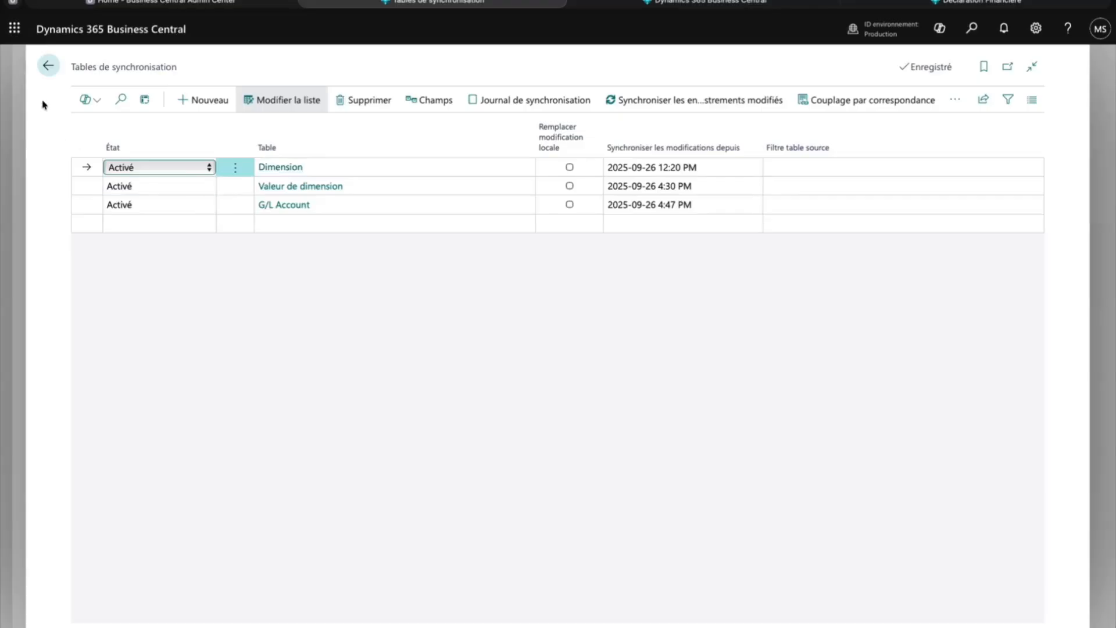
pyautogui.click(48, 65)
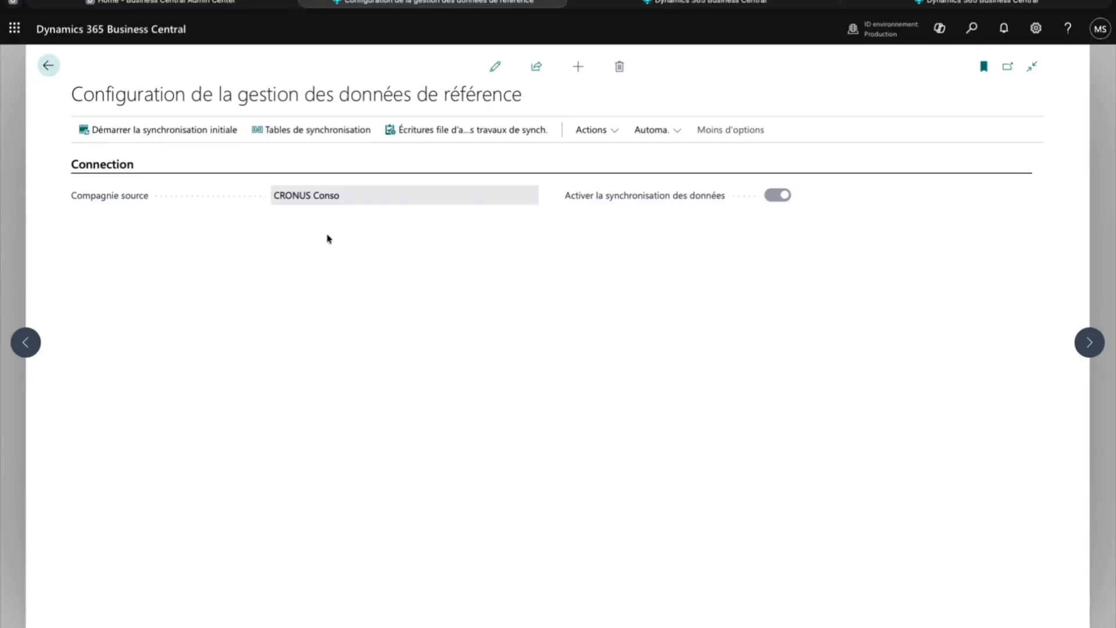
# Switch to CRONUS Conso, open its business units (Unités fonctionnelles) and review the CANADA unit card
pyautogui.click(993, 2)
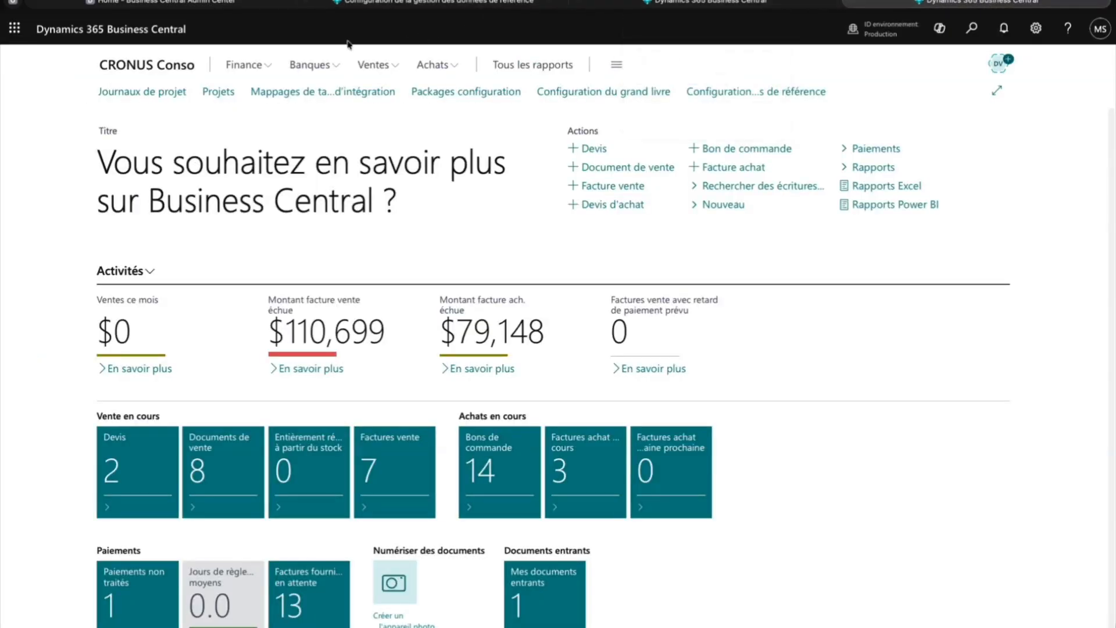
pyautogui.click(240, 61)
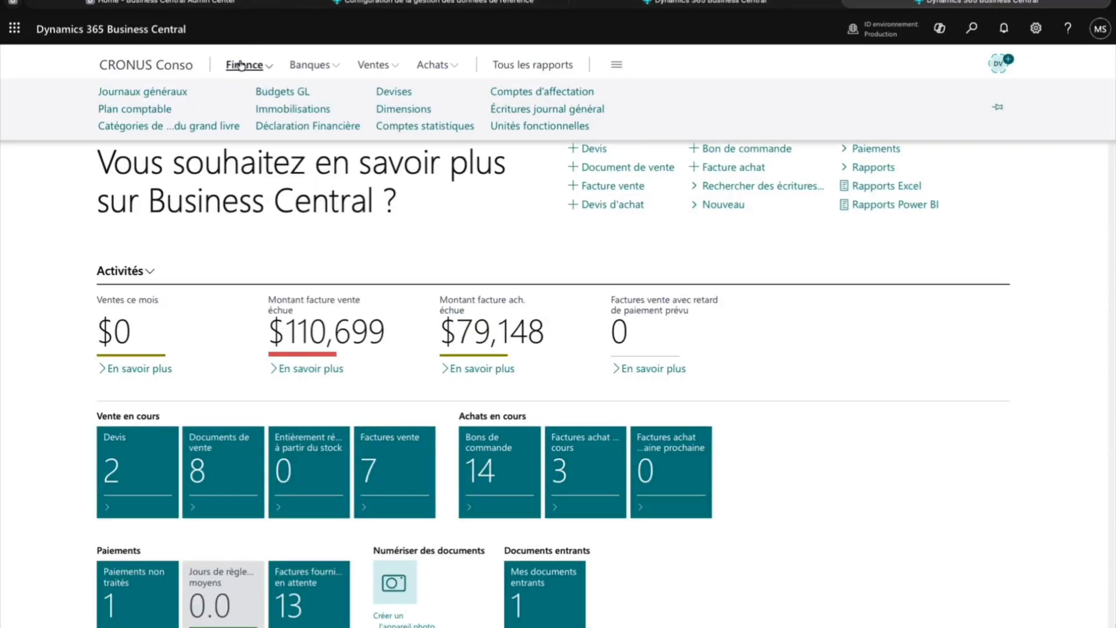
pyautogui.click(521, 129)
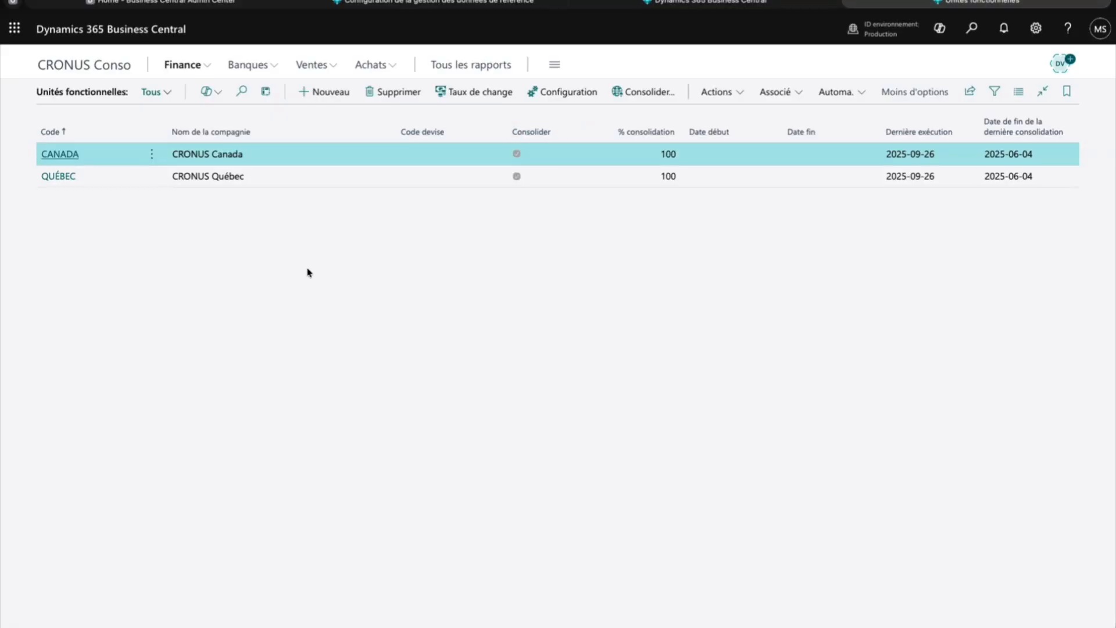
pyautogui.click(60, 155)
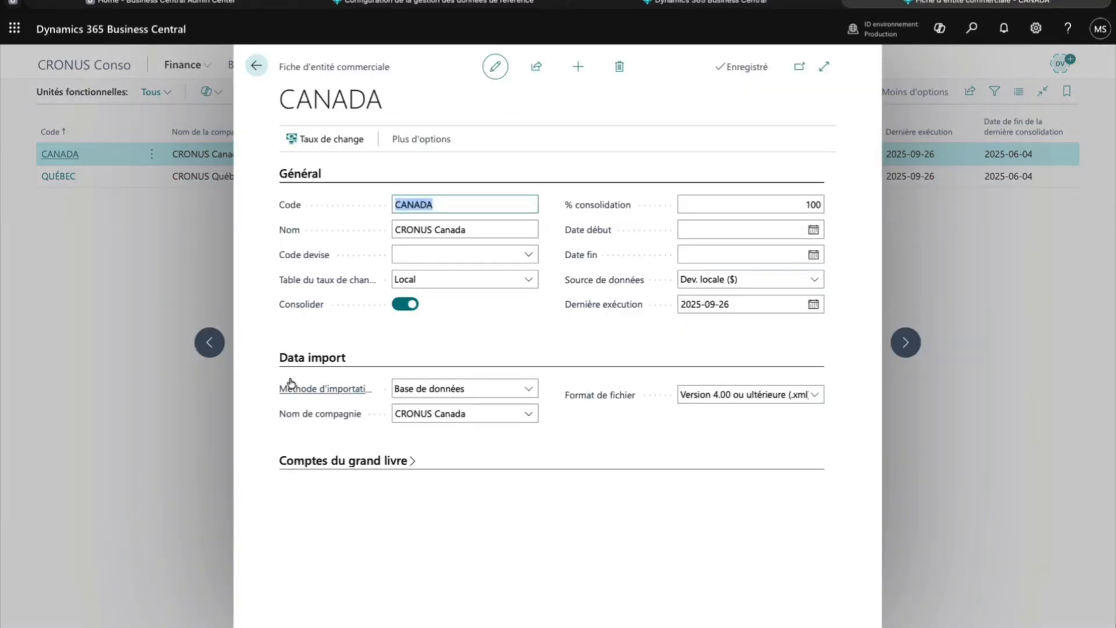
pyautogui.click(291, 383)
pyautogui.click(257, 65)
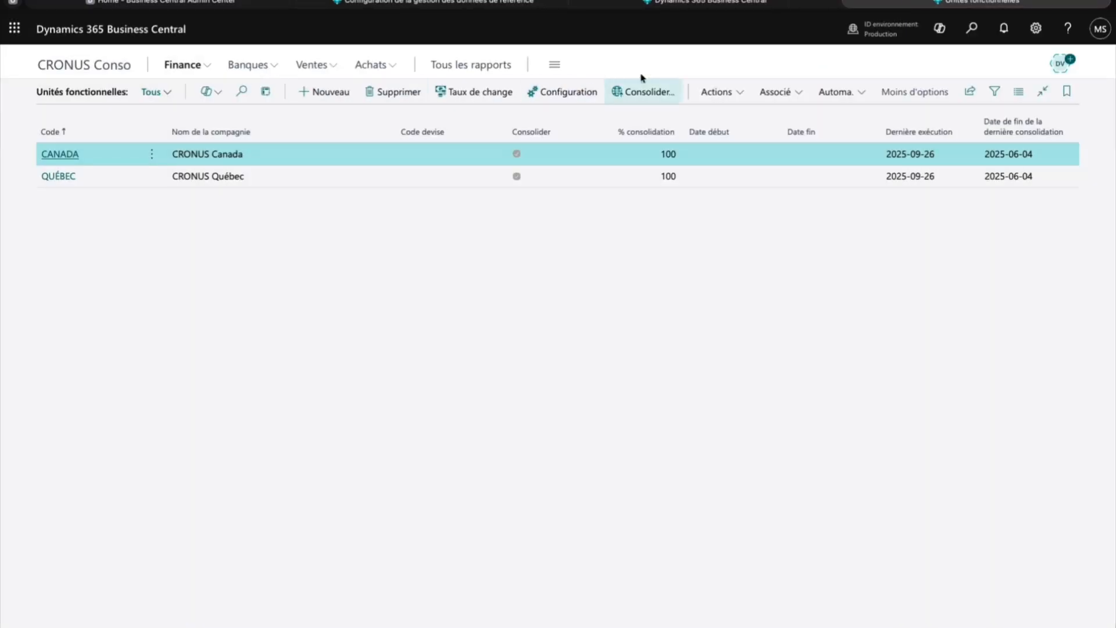
# Open the same-environment consolidation database test and set its period from 2025-01-01 to 2025-06-04
pyautogui.click(728, 96)
pyautogui.moveTo(715, 115)
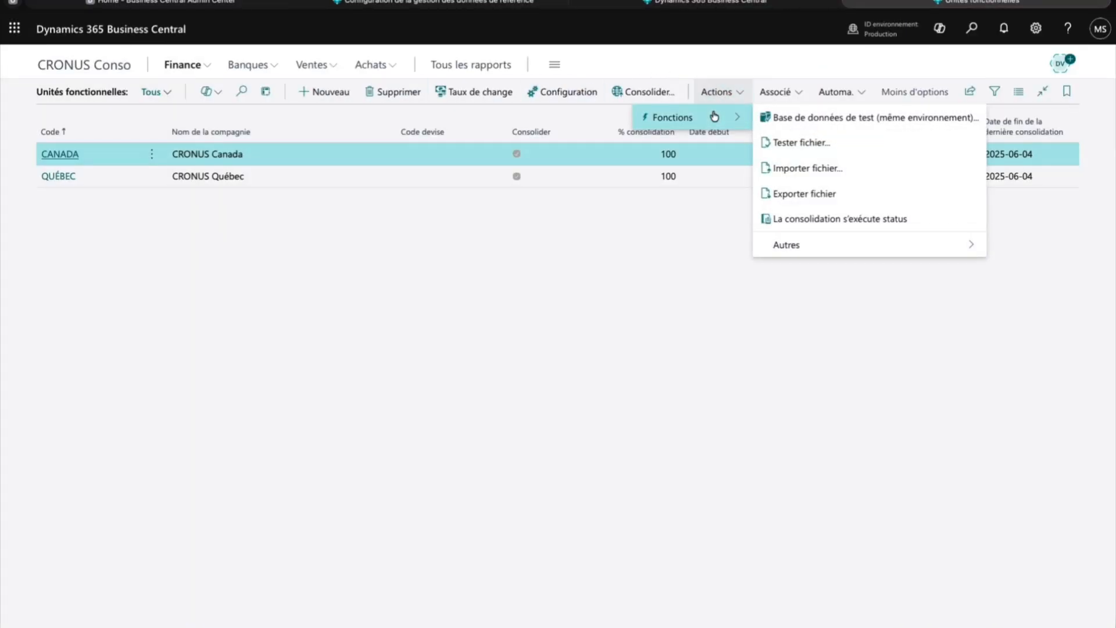
pyautogui.click(846, 121)
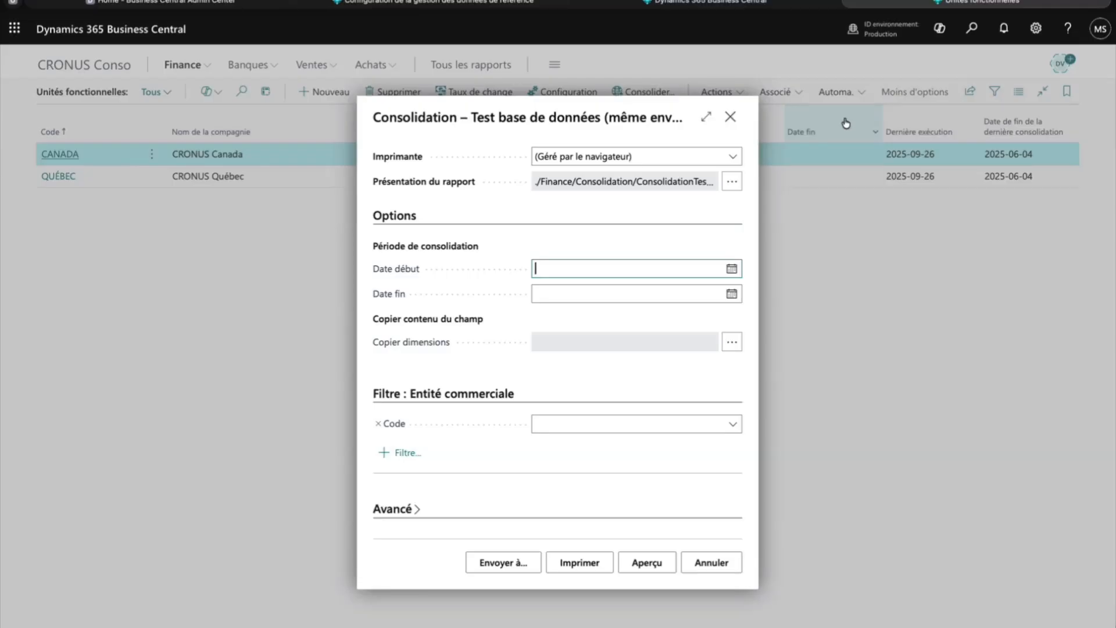
pyautogui.write('0101')
pyautogui.press('Tab')
pyautogui.write('t')
pyautogui.press('Tab')
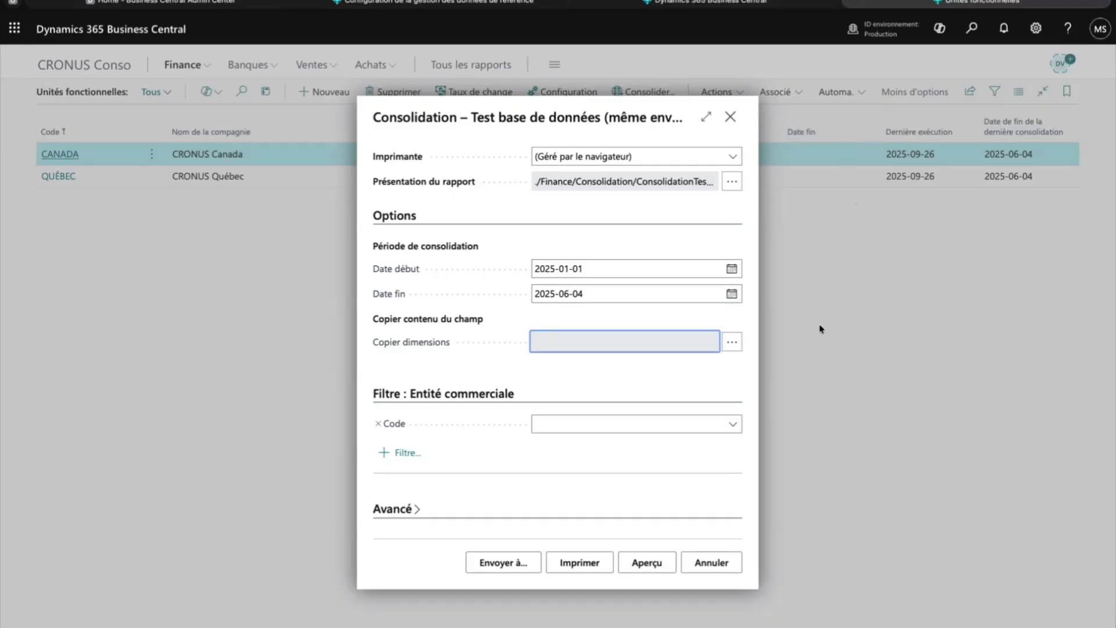
# Include all dimensions from AREA to SALESPERSON in the consolidation test and preview the report
pyautogui.click(735, 342)
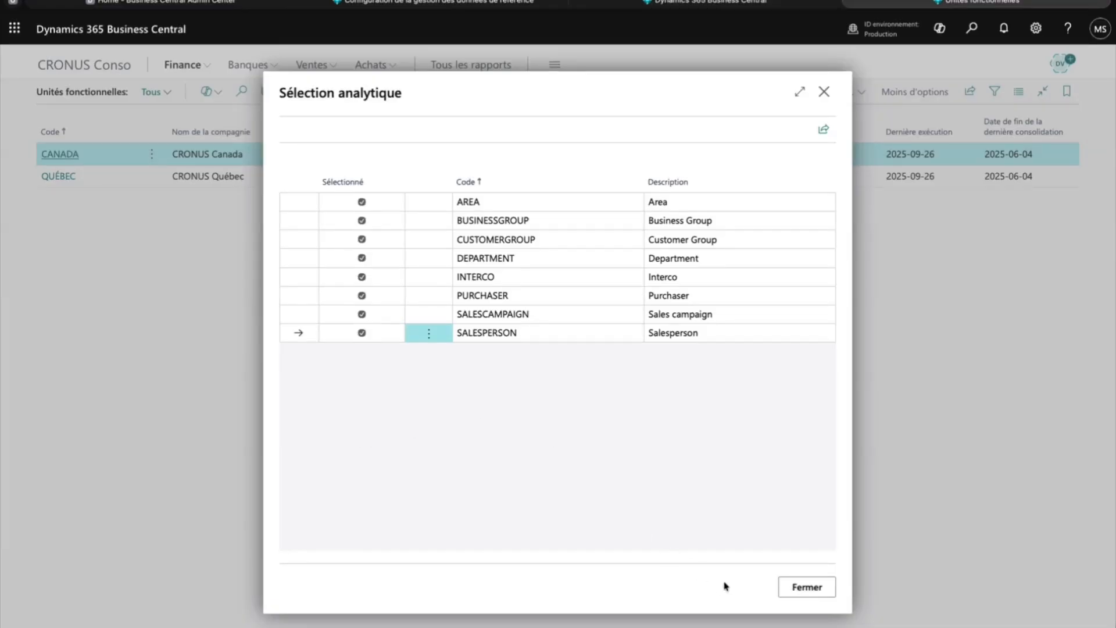
pyautogui.click(808, 587)
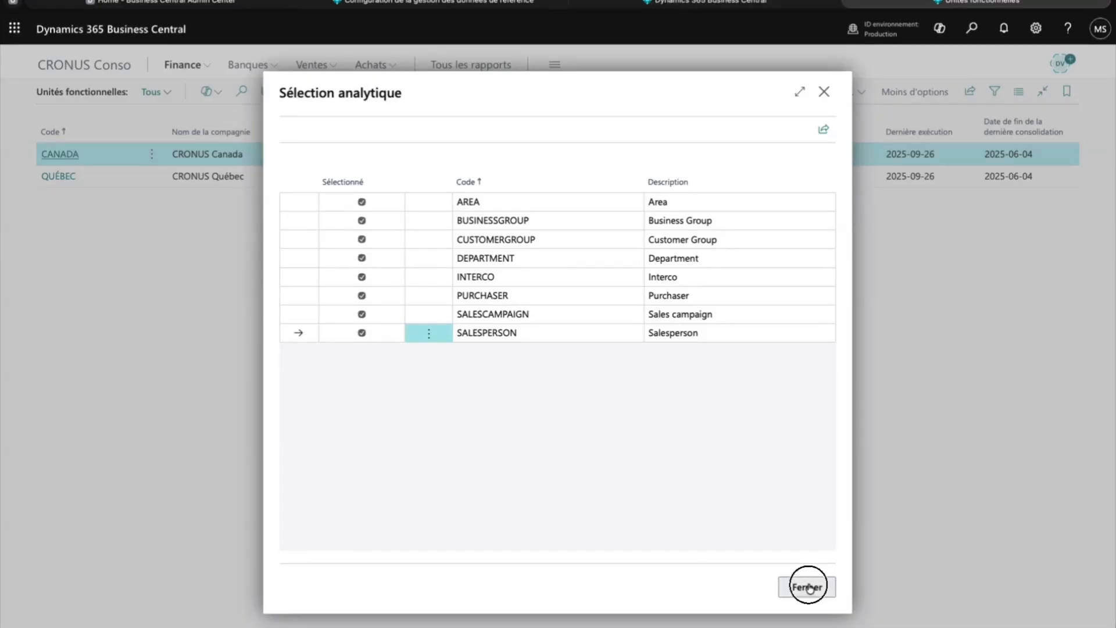
pyautogui.click(648, 570)
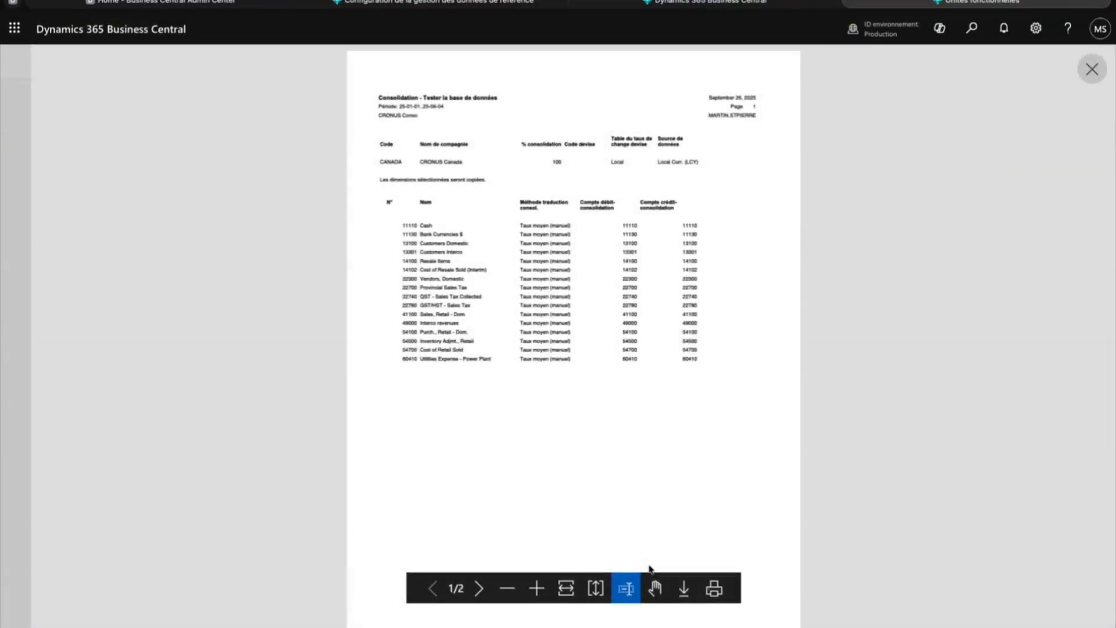
# Examine the test report's accounts, translation methods and consolidation debit and credit accounts for CANADA and QUÉBEC
pyautogui.click(537, 588)
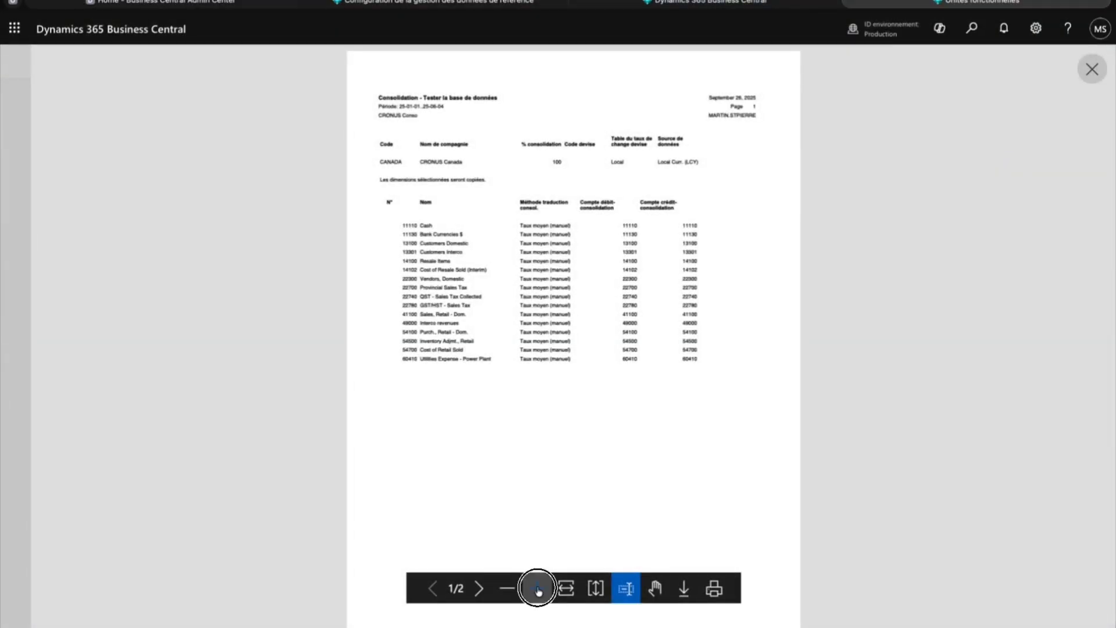
pyautogui.scroll(3, 592, 451)
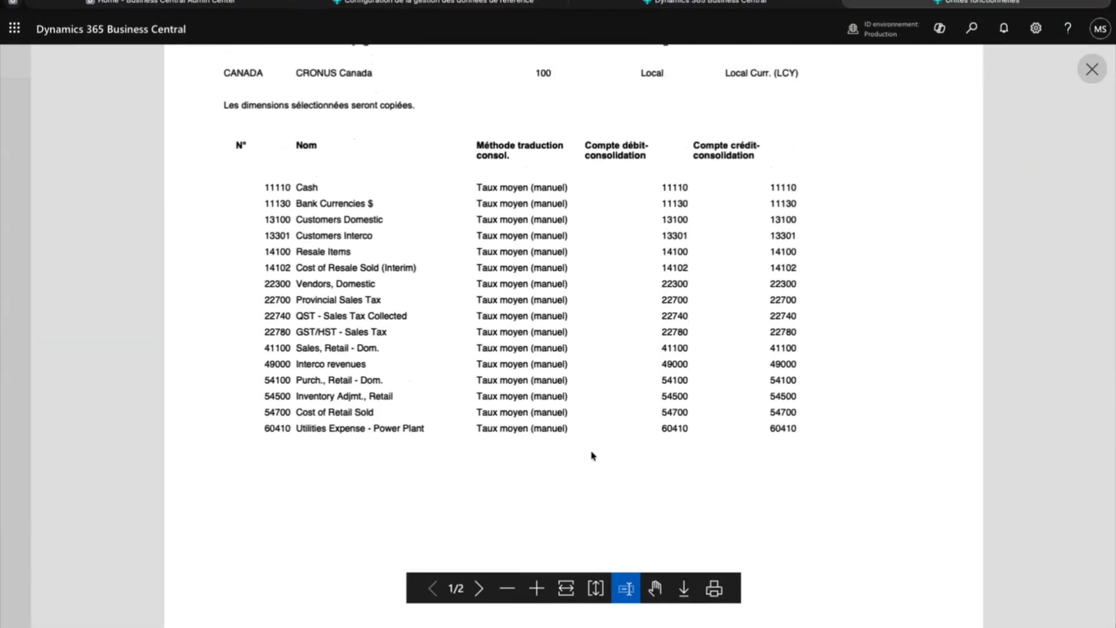
pyautogui.scroll(2, 643, 449)
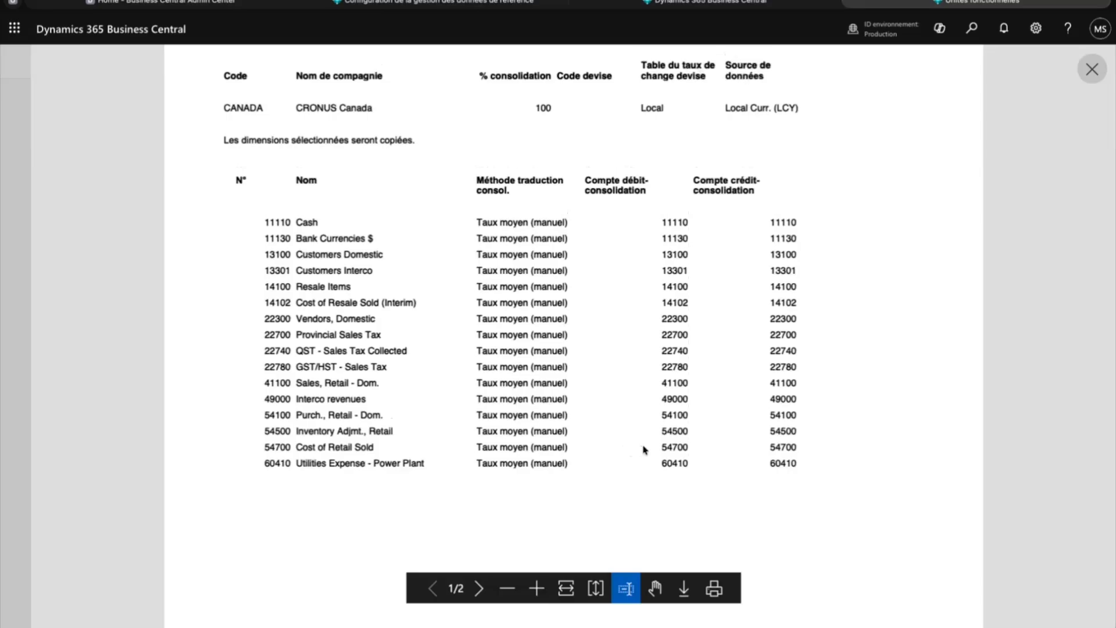
pyautogui.scroll(-12, 593, 444)
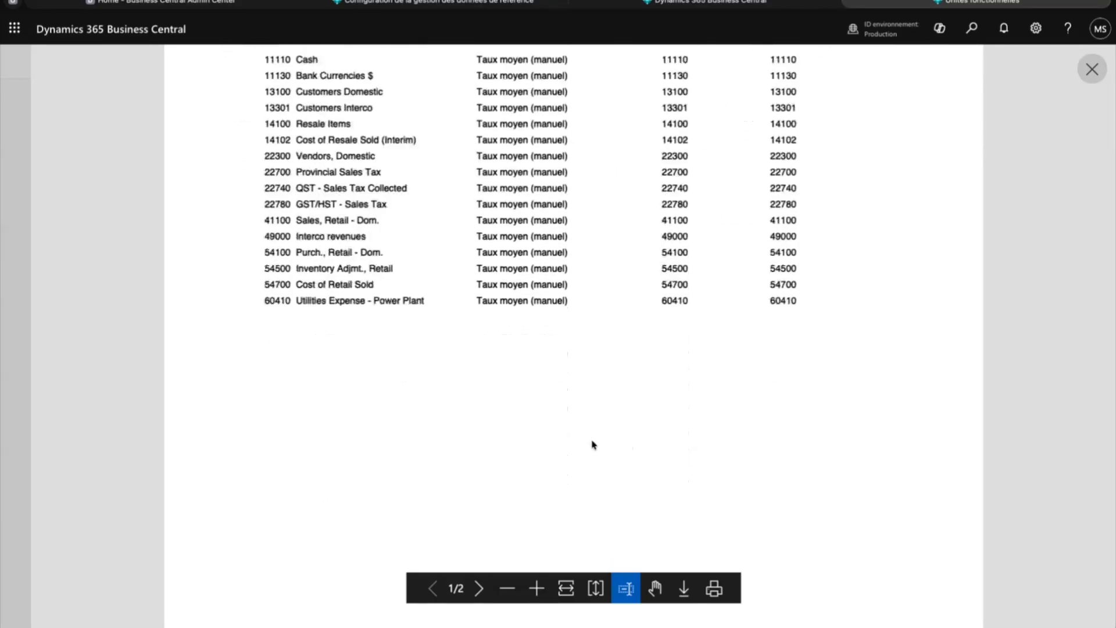
pyautogui.scroll(-4, 592, 444)
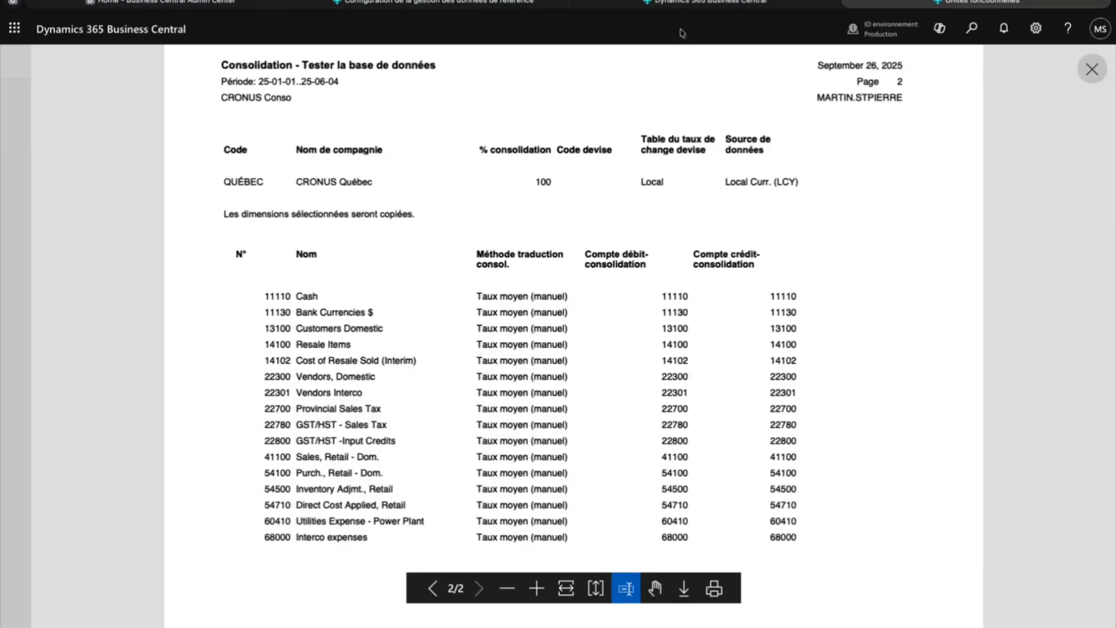
# Switch to CRONUS Québec and open the account card of Cash (11110) from the chart of accounts
pyautogui.click(694, 5)
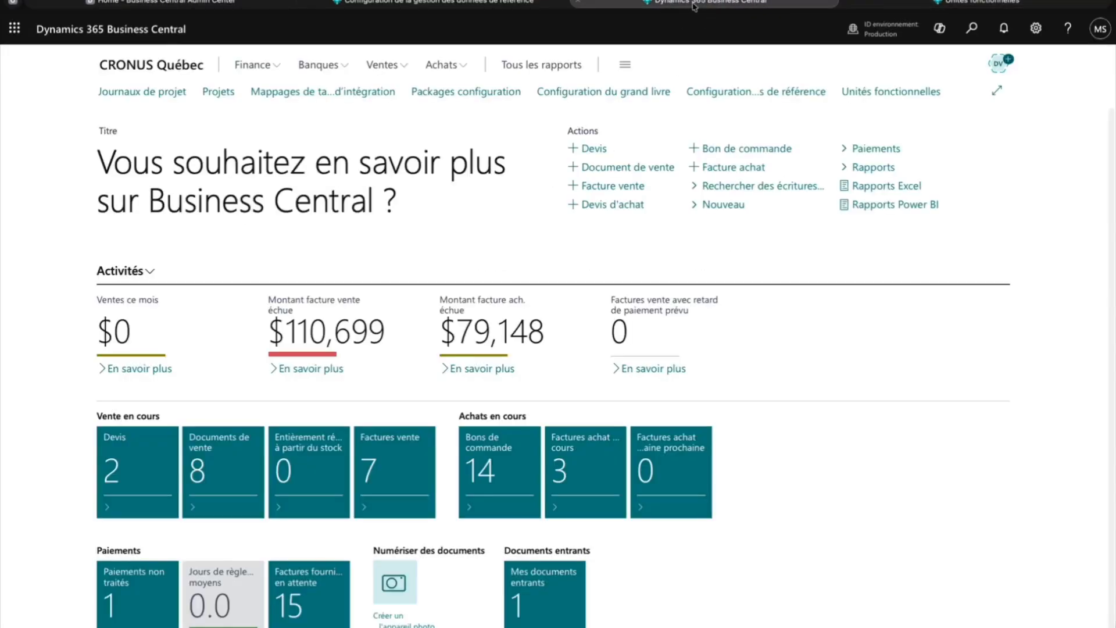
pyautogui.click(253, 66)
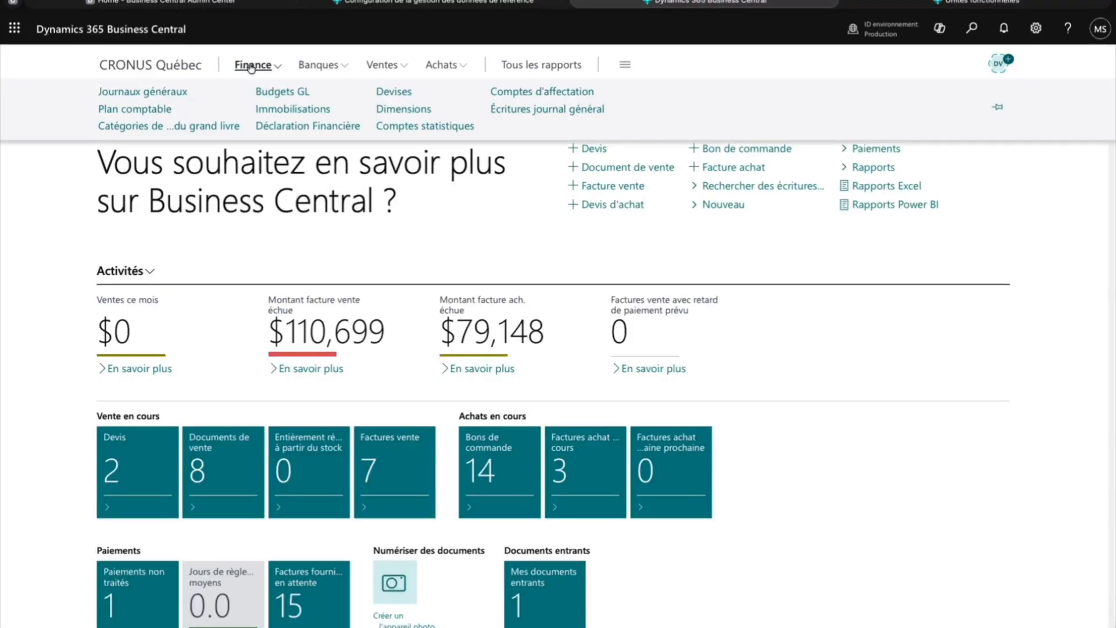
pyautogui.click(132, 110)
pyautogui.click(386, 233)
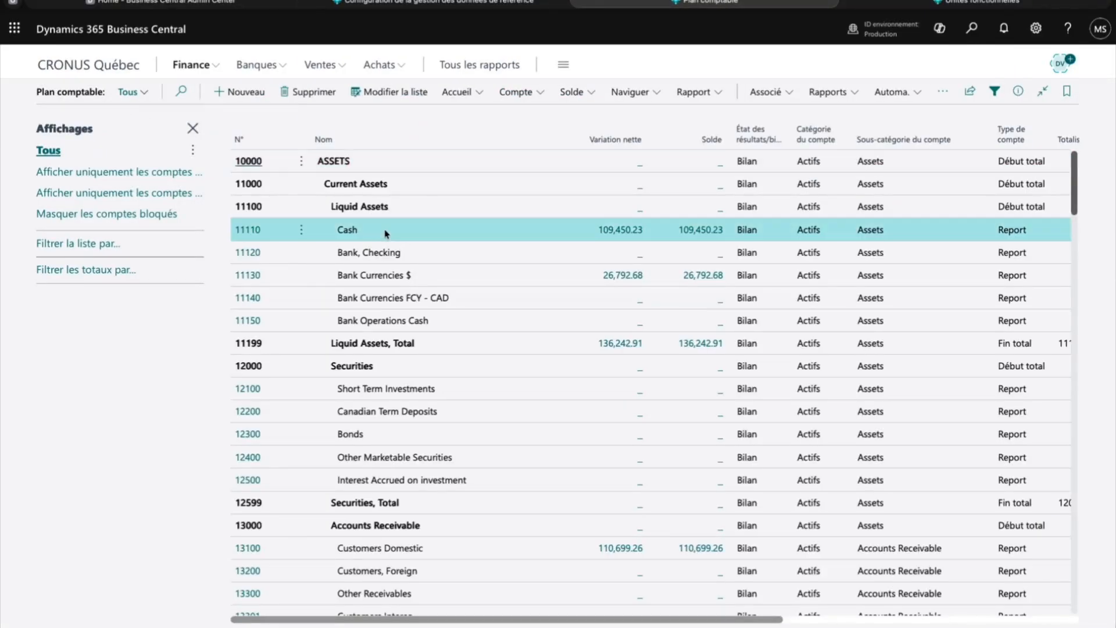
pyautogui.click(248, 229)
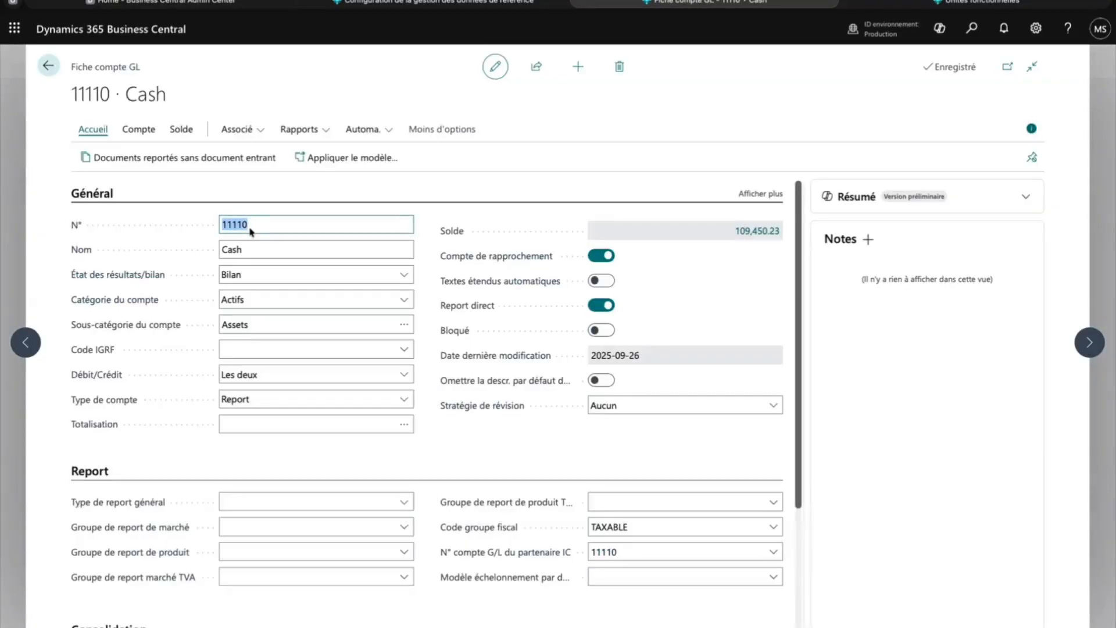
# Review the Cash account's consolidation settings and the available consolidation translation methods
pyautogui.scroll(-5, 428, 401)
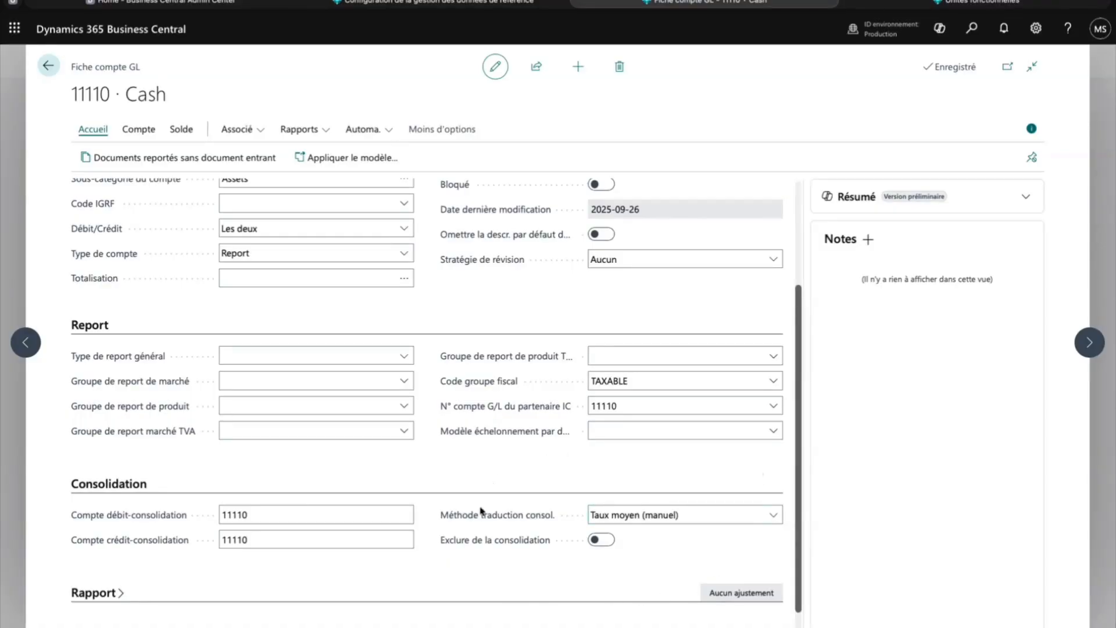
pyautogui.click(774, 515)
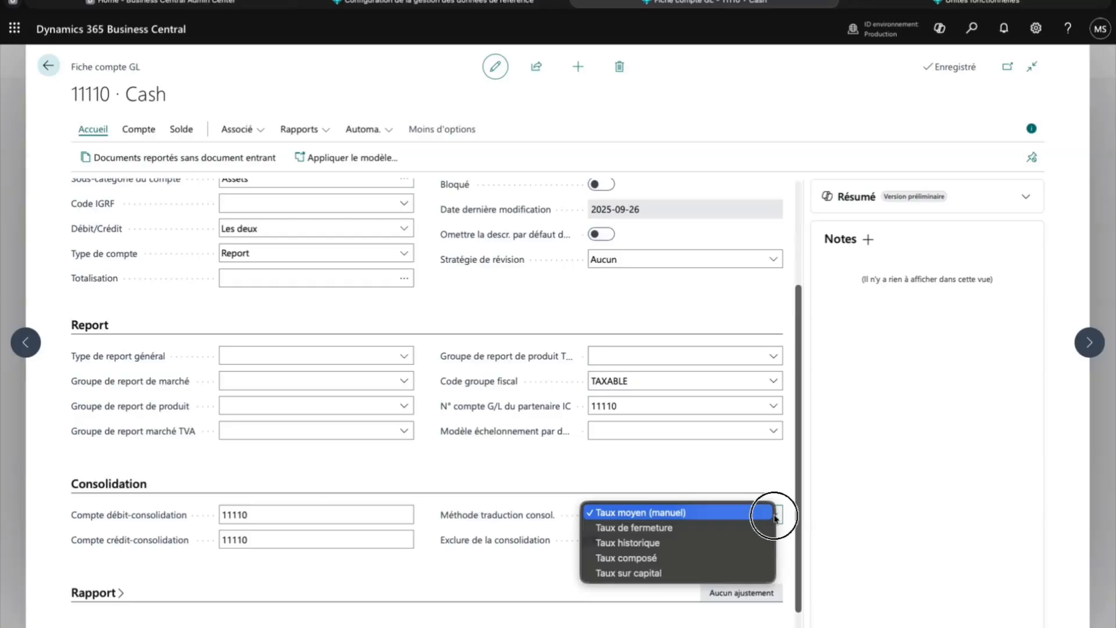
pyautogui.click(547, 577)
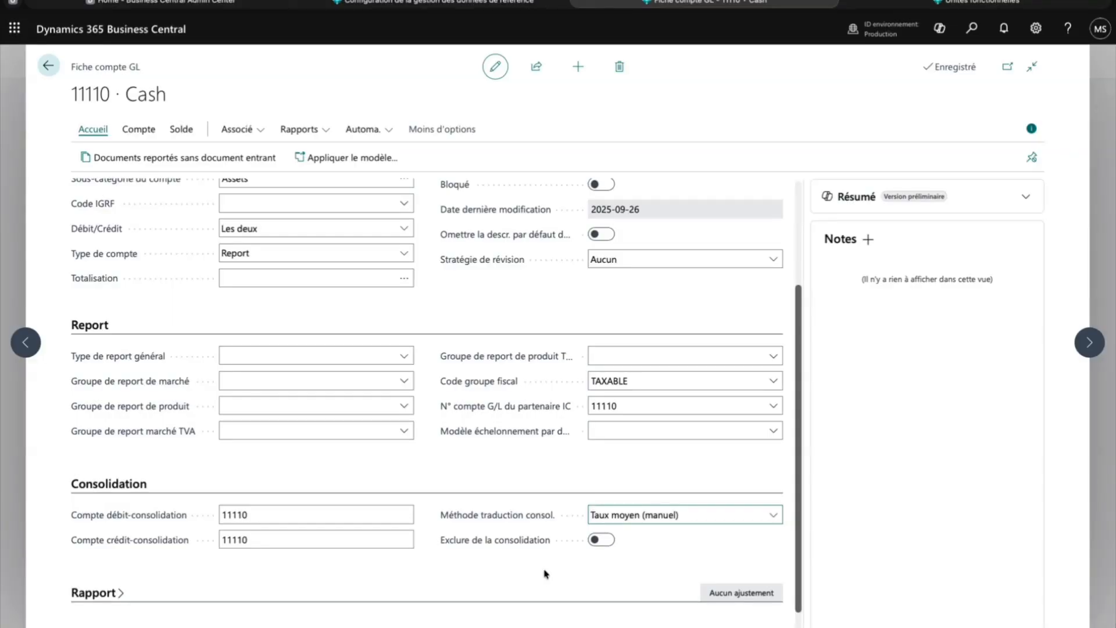
# Return to the CRONUS Conso business units and close the consolidation test report and its options
pyautogui.click(955, 2)
pyautogui.click(1092, 75)
pyautogui.click(734, 117)
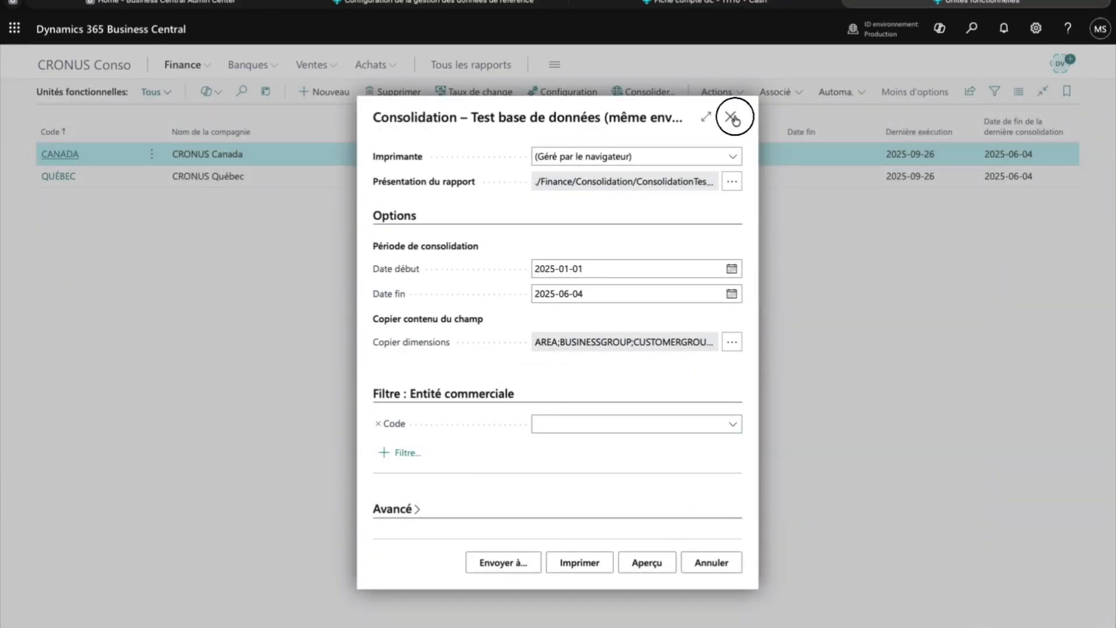
# Start a consolidation run for 2025-01-01 to 2025-06-04 with document number CONSO_20250604 and parent currency CAD, and proceed to the company selection
pyautogui.click(650, 93)
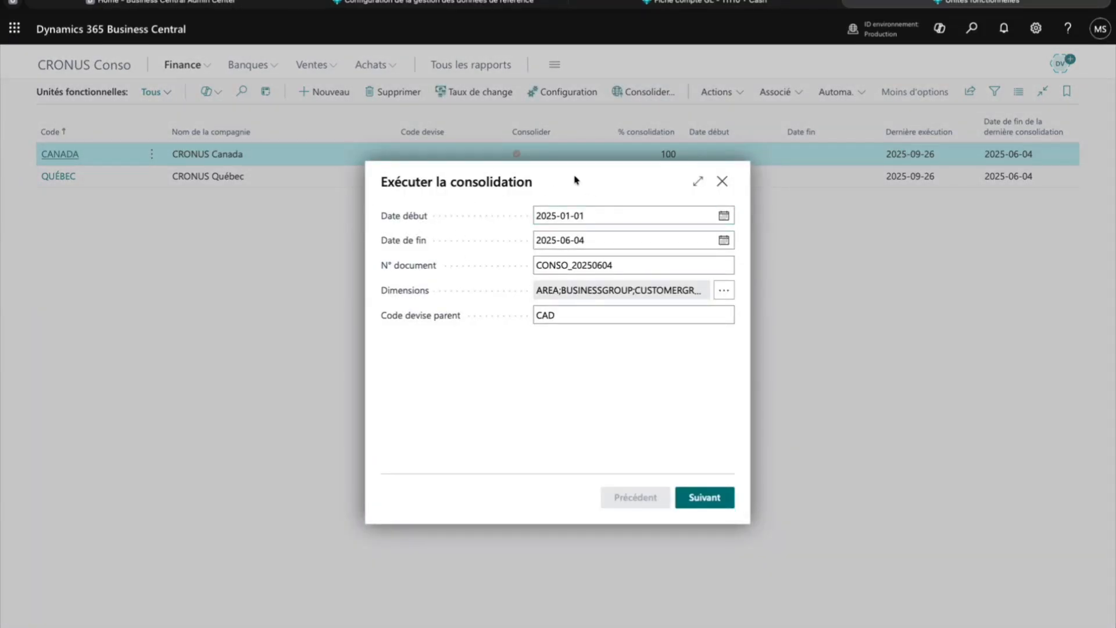
pyautogui.click(668, 268)
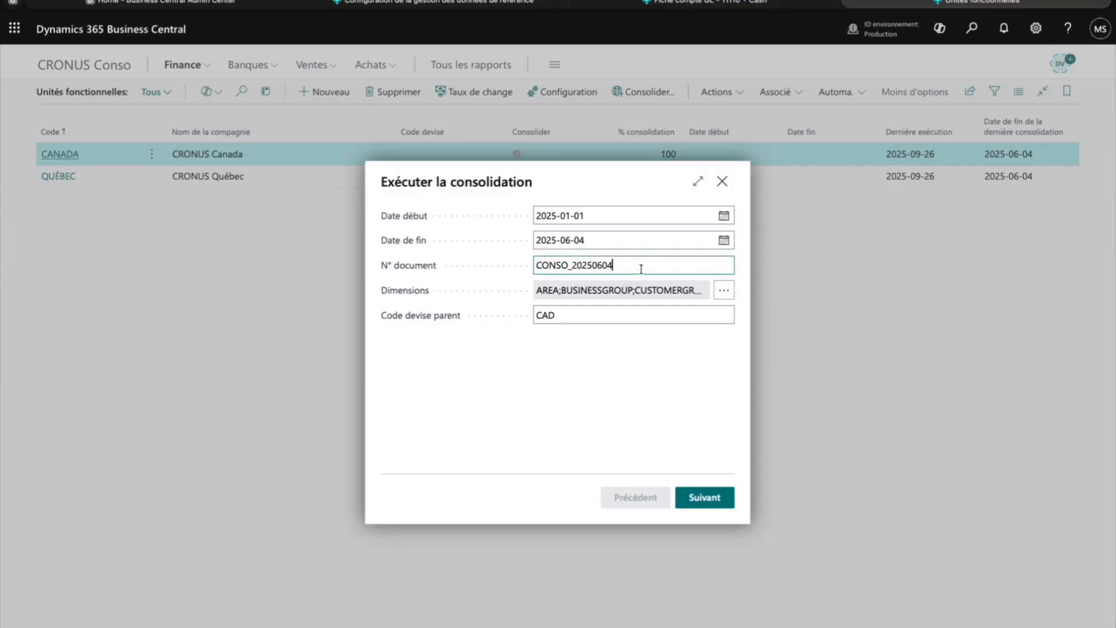
pyautogui.click(614, 239)
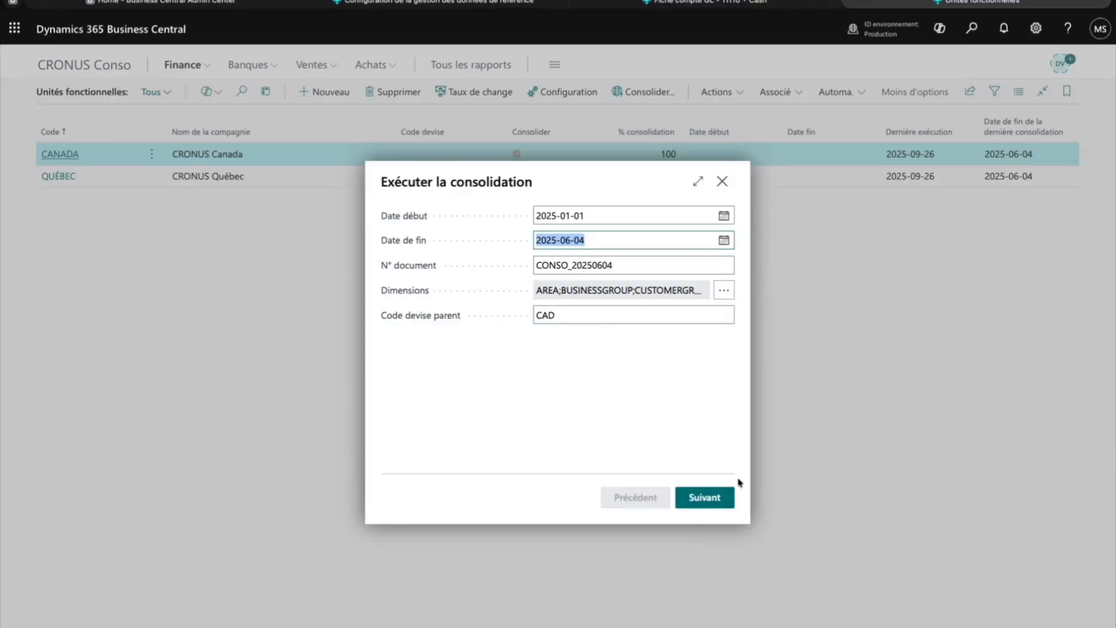
pyautogui.click(704, 498)
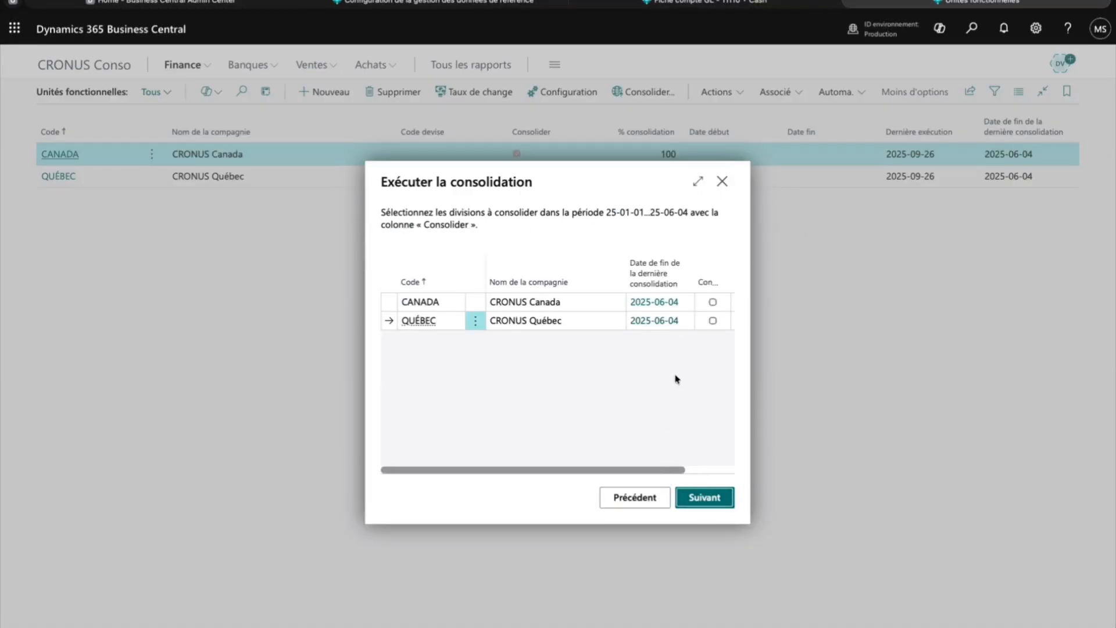
# Mark both the CANADA and QUÉBEC units for inclusion in the consolidation run
pyautogui.click(699, 182)
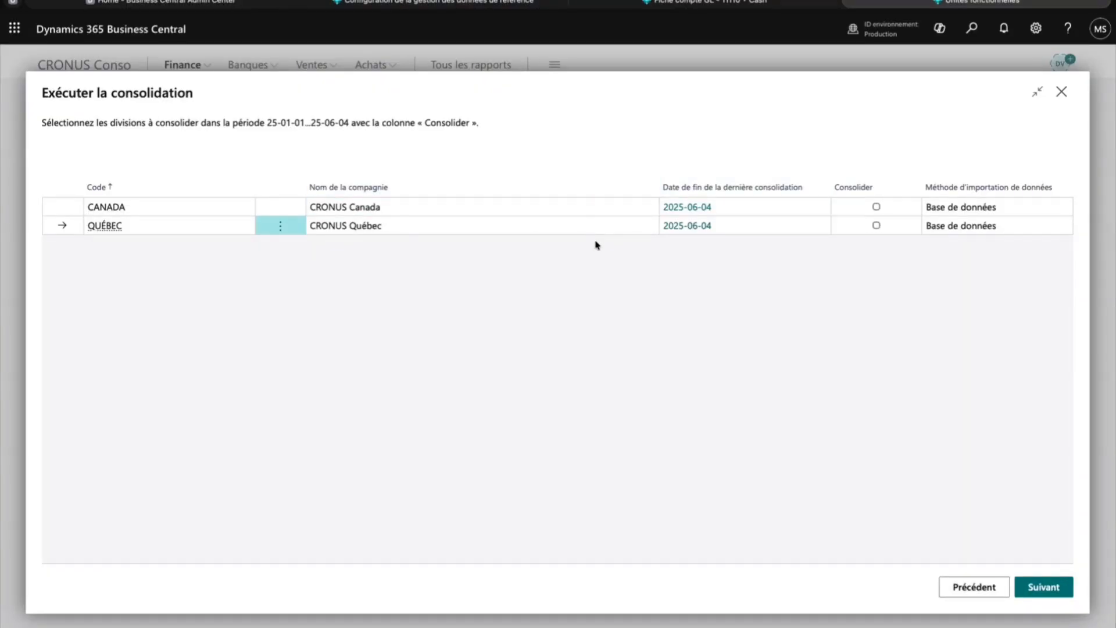
pyautogui.click(877, 207)
pyautogui.click(877, 226)
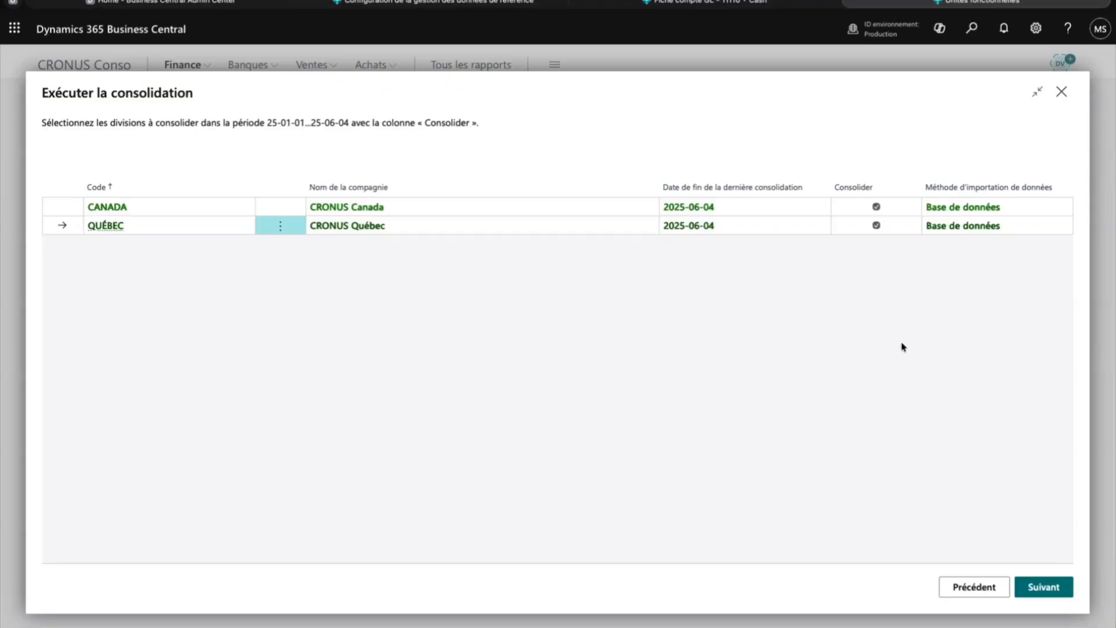
# Run the consolidation for the selected CANADA and QUÉBEC units and acknowledge the completion messages
pyautogui.click(1040, 587)
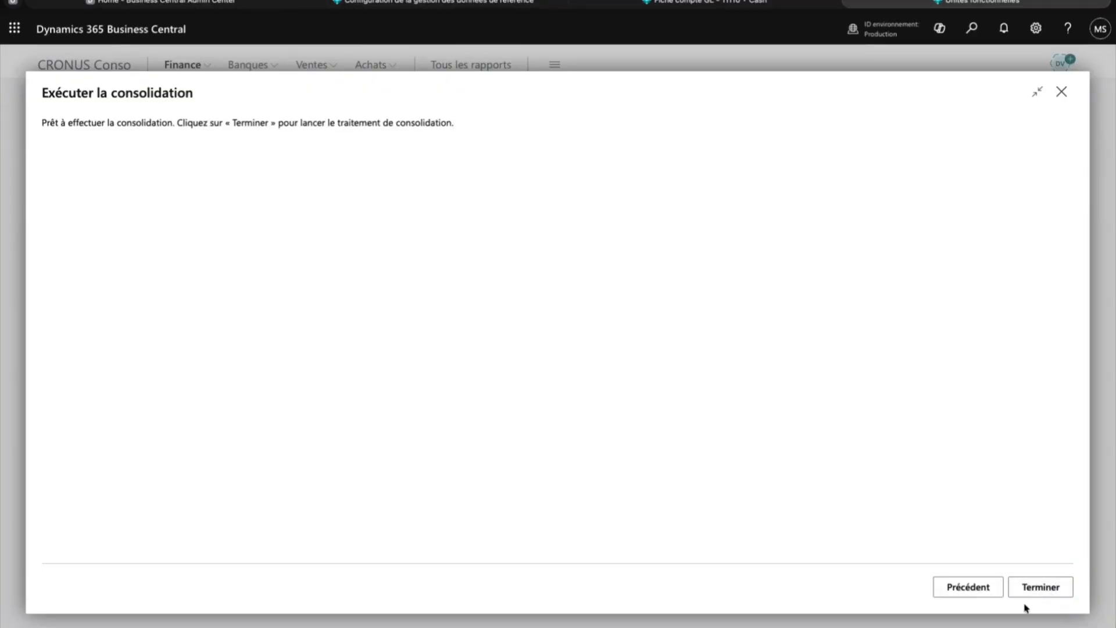
pyautogui.click(1042, 591)
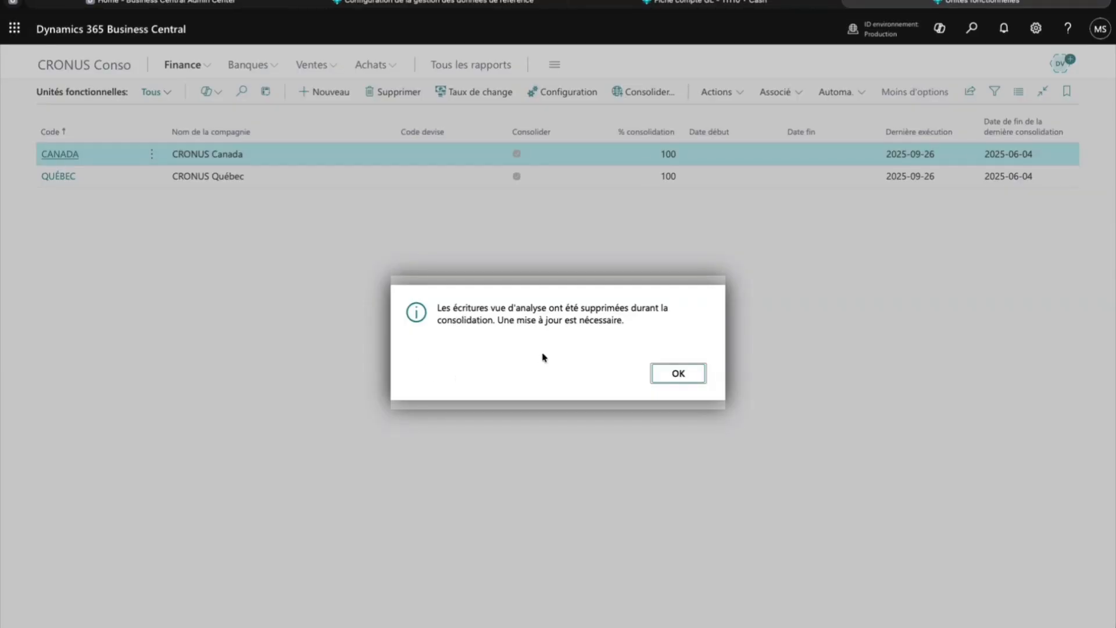
pyautogui.click(685, 375)
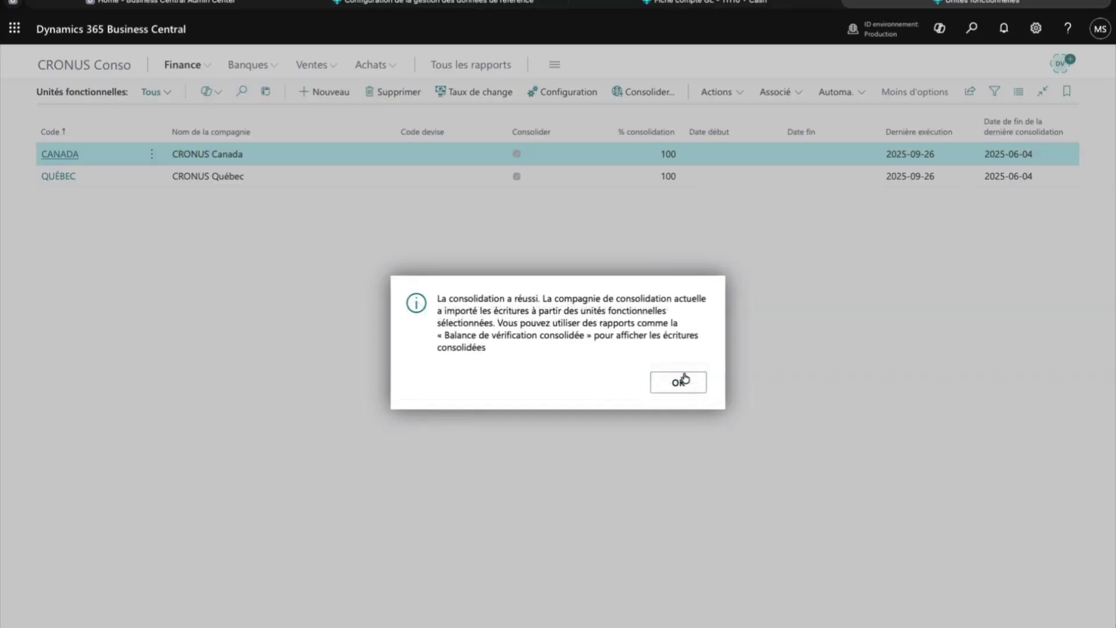
pyautogui.click(689, 382)
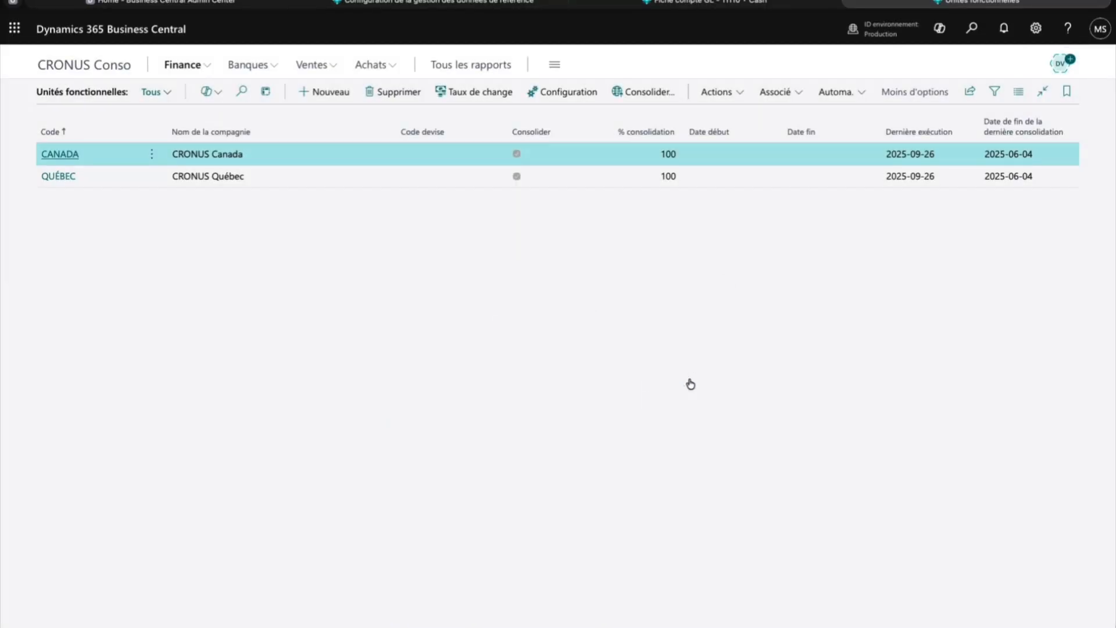
# Search for "reg gl", open the Registres GL archive page and enlarge it to full width
pyautogui.click(973, 40)
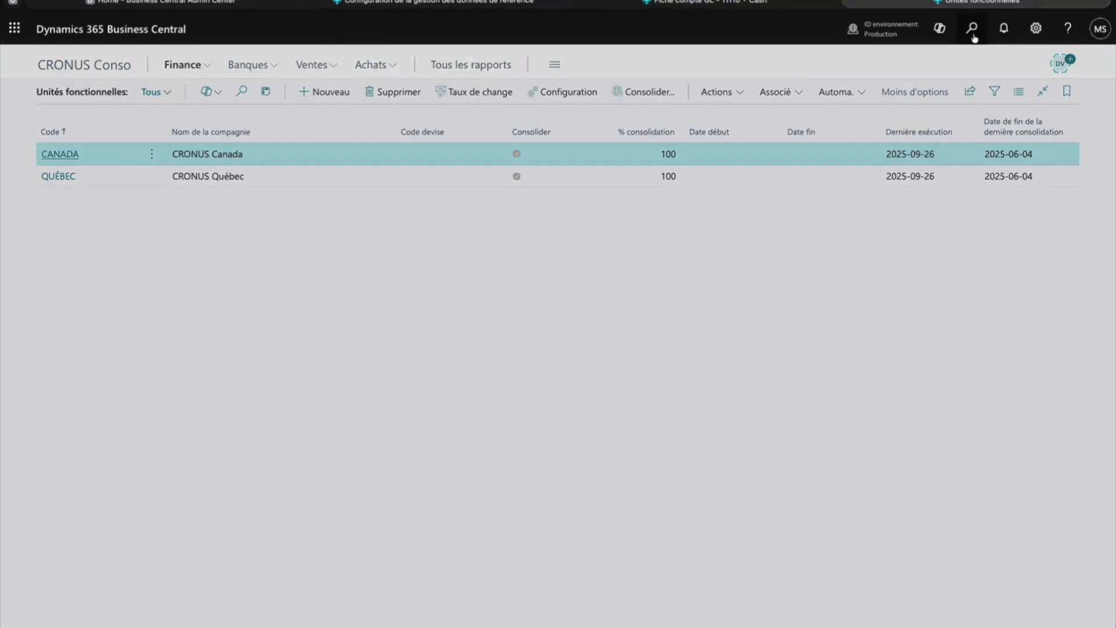
pyautogui.write('reg gl')
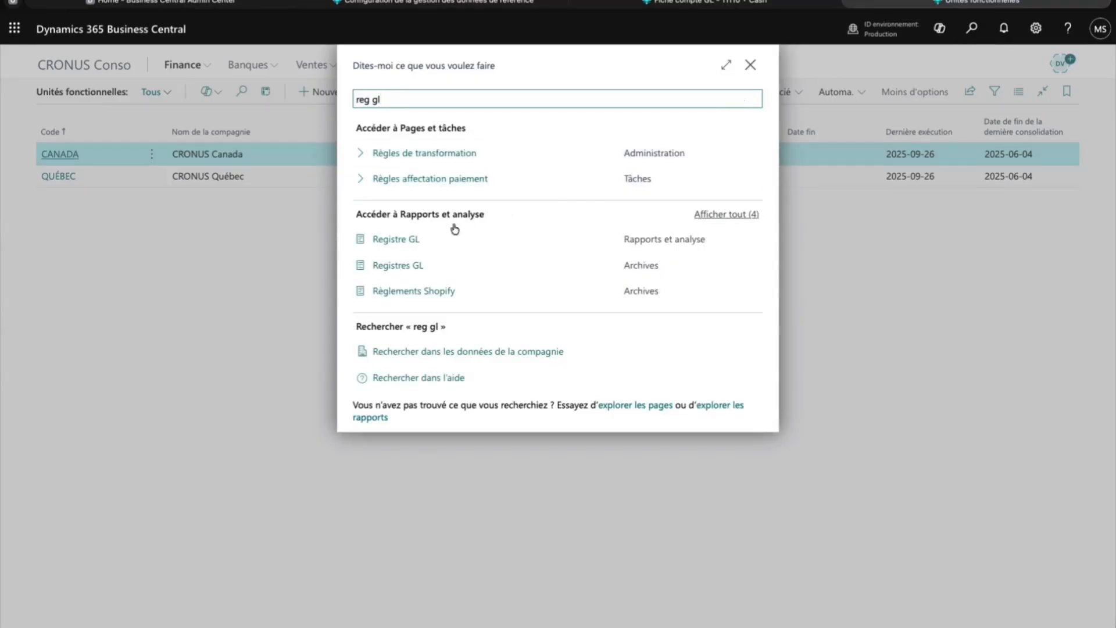
pyautogui.click(414, 271)
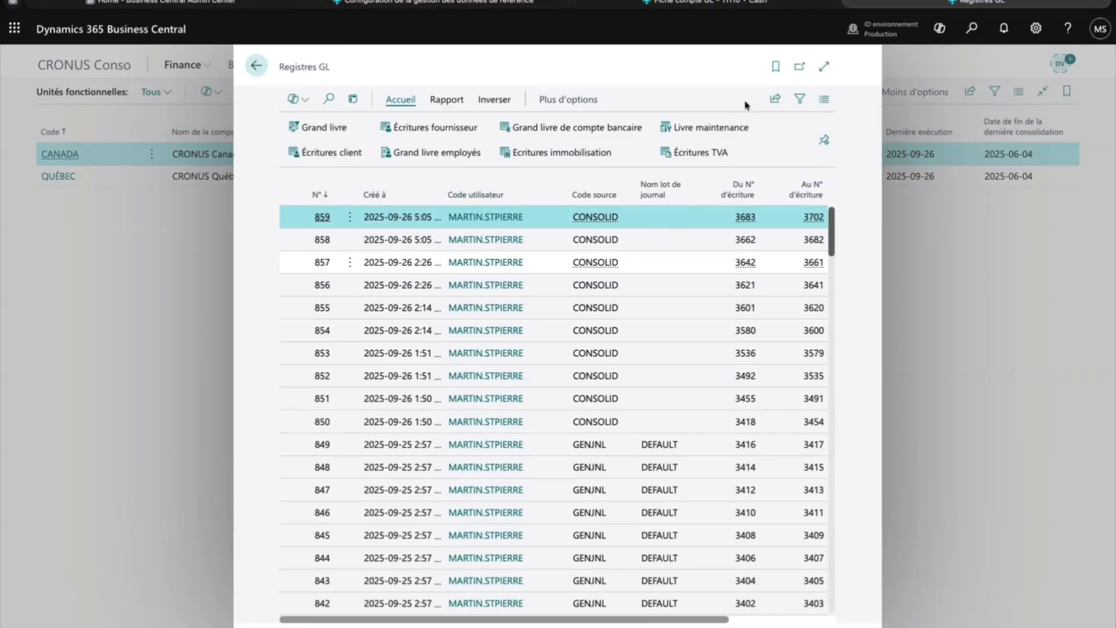
pyautogui.click(817, 68)
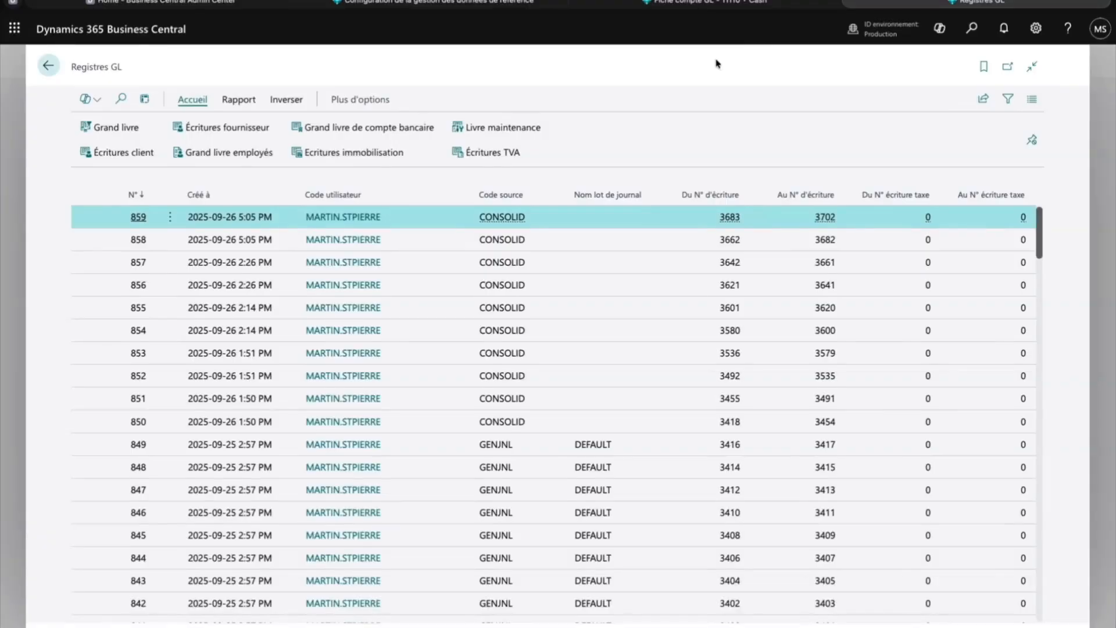
# Review the general ledger entries posted by consolidation register 858, including their business unit code
pyautogui.click(432, 239)
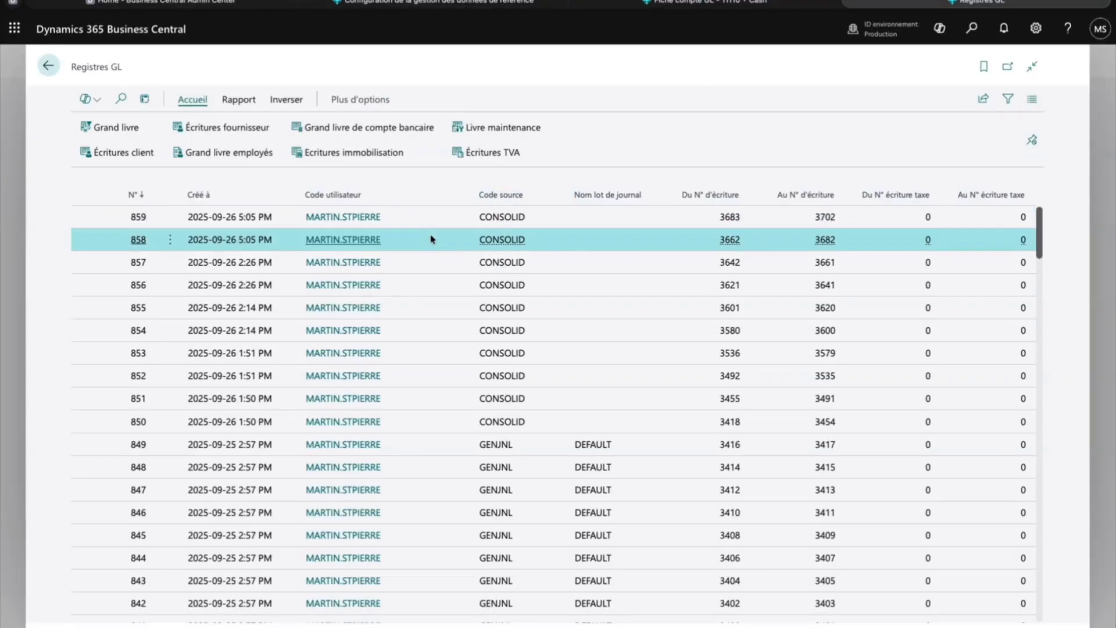
pyautogui.click(432, 225)
pyautogui.click(431, 239)
pyautogui.click(118, 129)
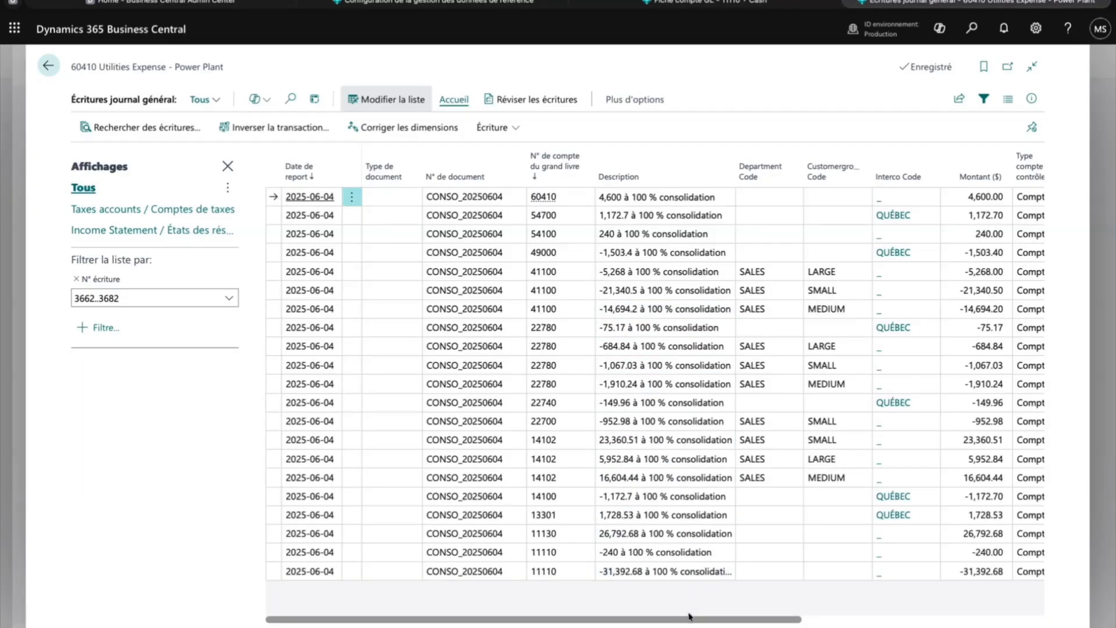
pyautogui.moveTo(690, 622); pyautogui.dragTo(995, 624)
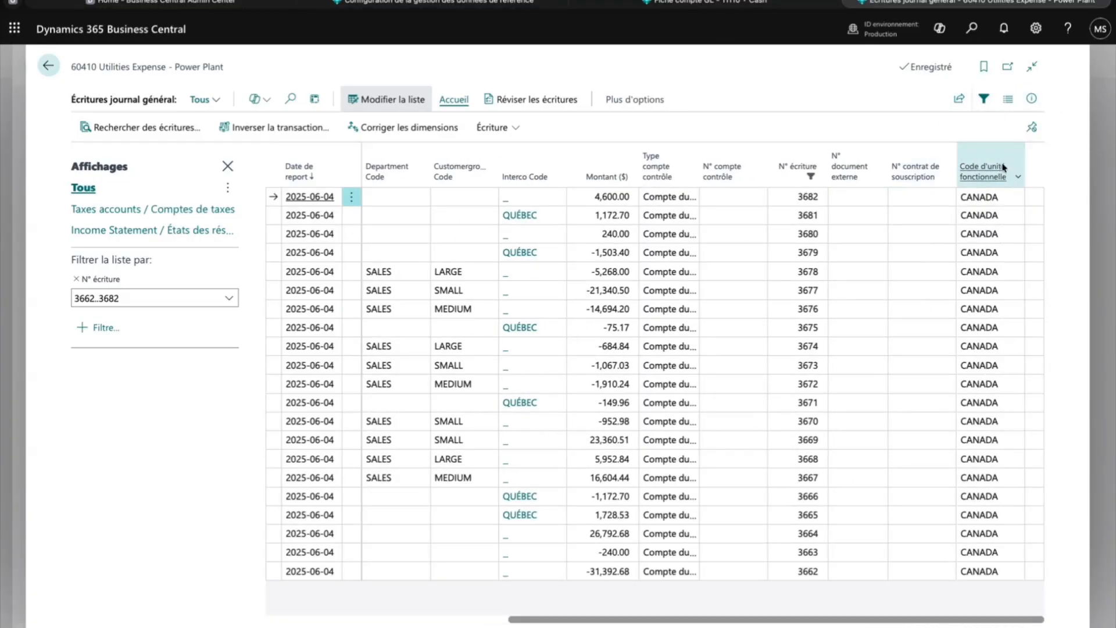
pyautogui.moveTo(1012, 166)
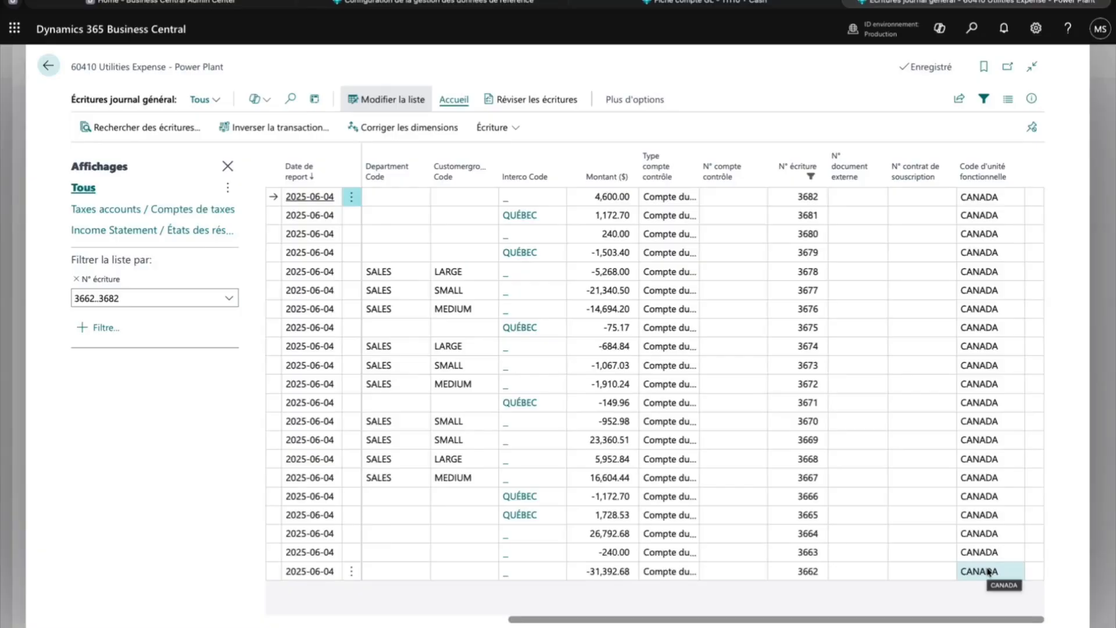
# Review the general ledger entries of consolidation register 859 and their business unit code, and return to the home page
pyautogui.click(47, 65)
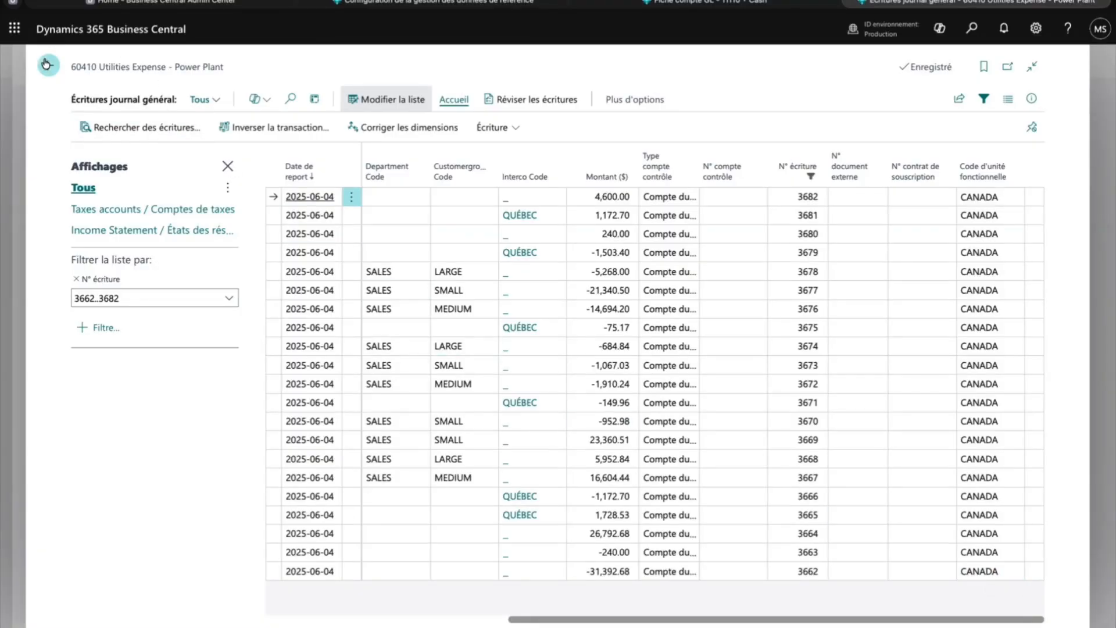
pyautogui.click(110, 127)
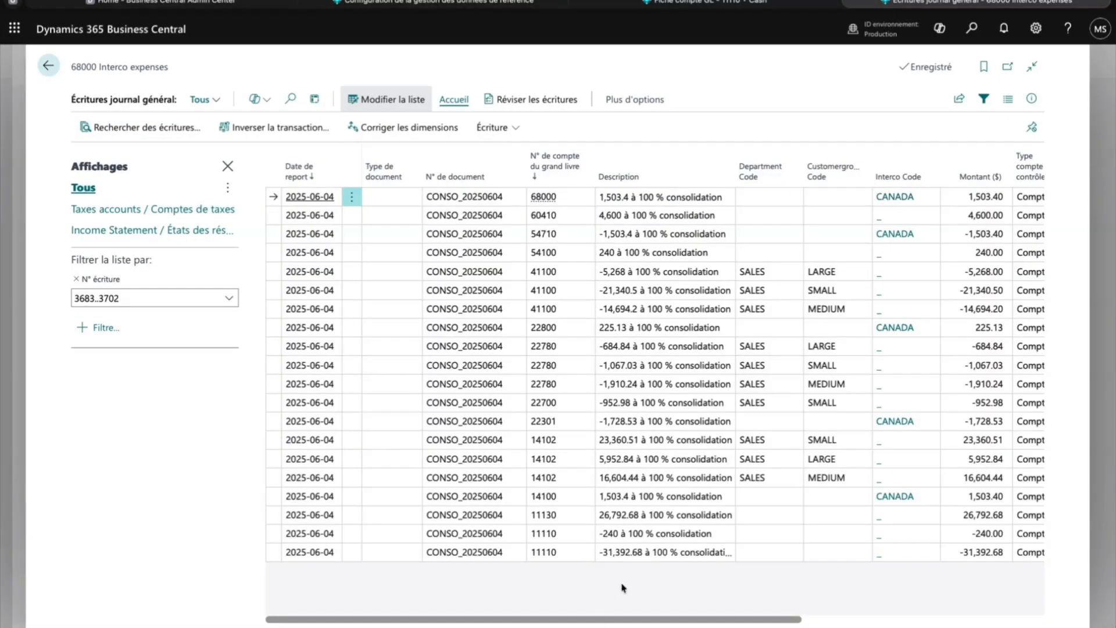
pyautogui.moveTo(607, 621); pyautogui.dragTo(891, 623)
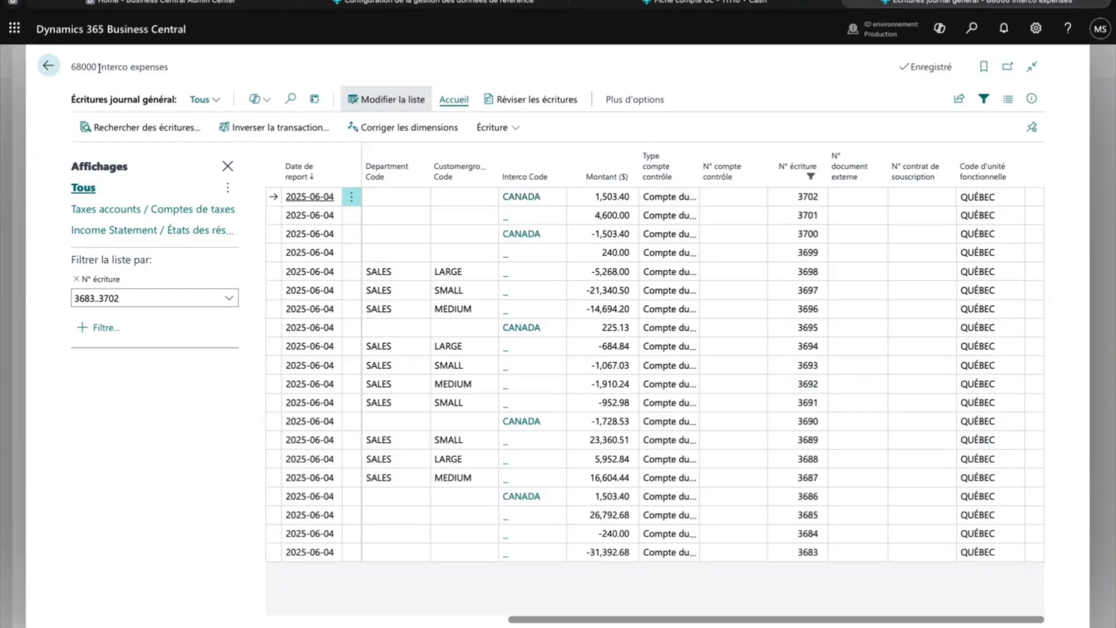
pyautogui.click(45, 65)
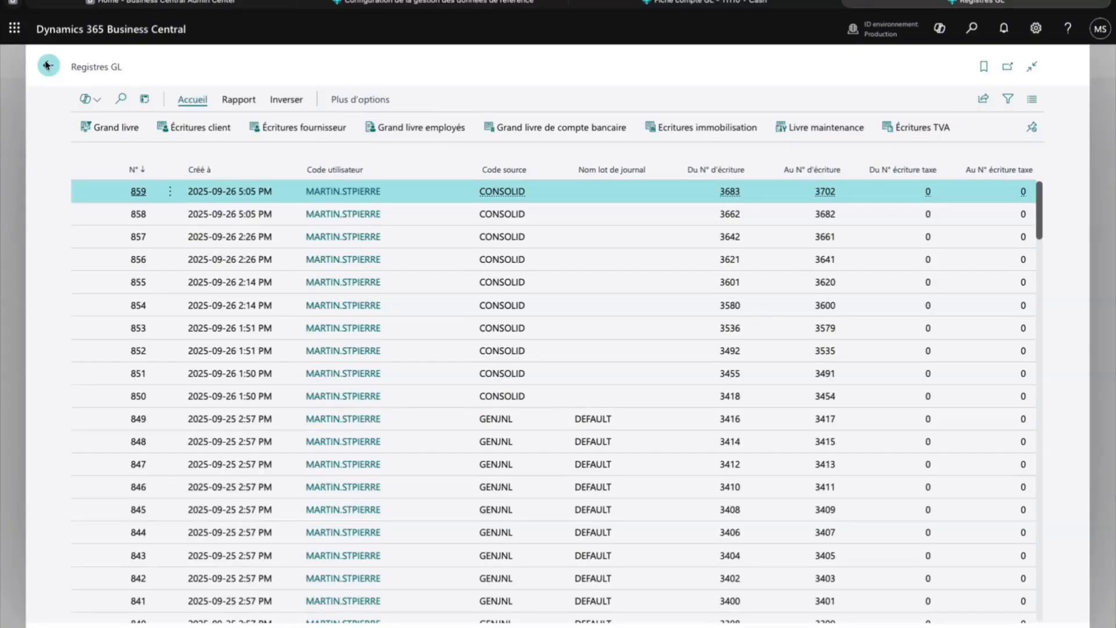
pyautogui.click(47, 66)
pyautogui.click(46, 65)
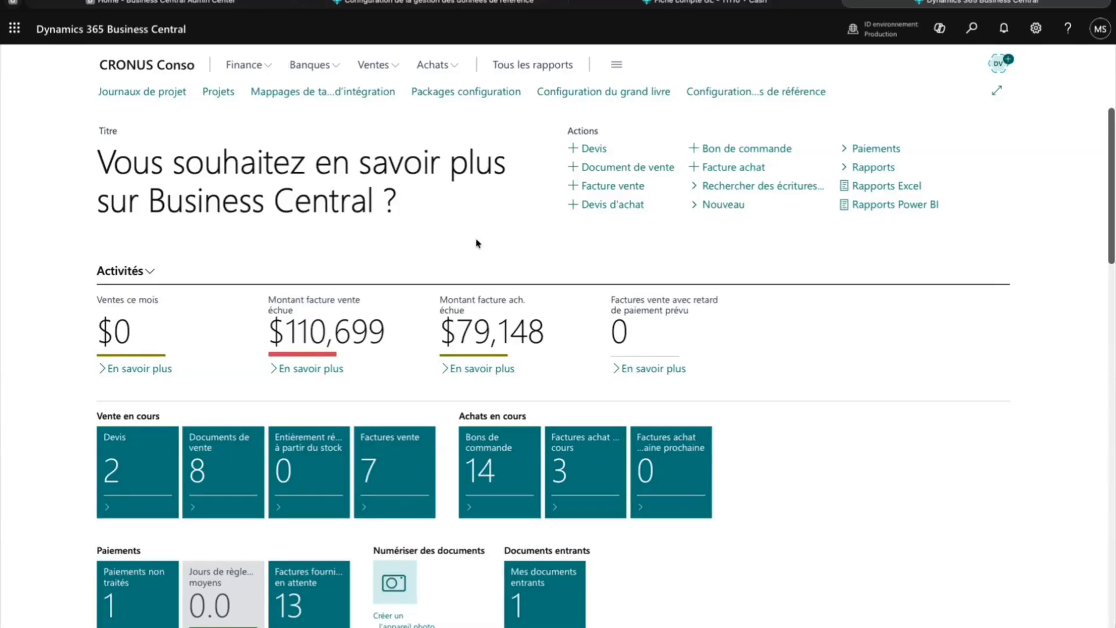
# View the Trial Balance (TB) financial report with its options hidden, and return to the financial reports list
pyautogui.click(247, 65)
pyautogui.click(289, 126)
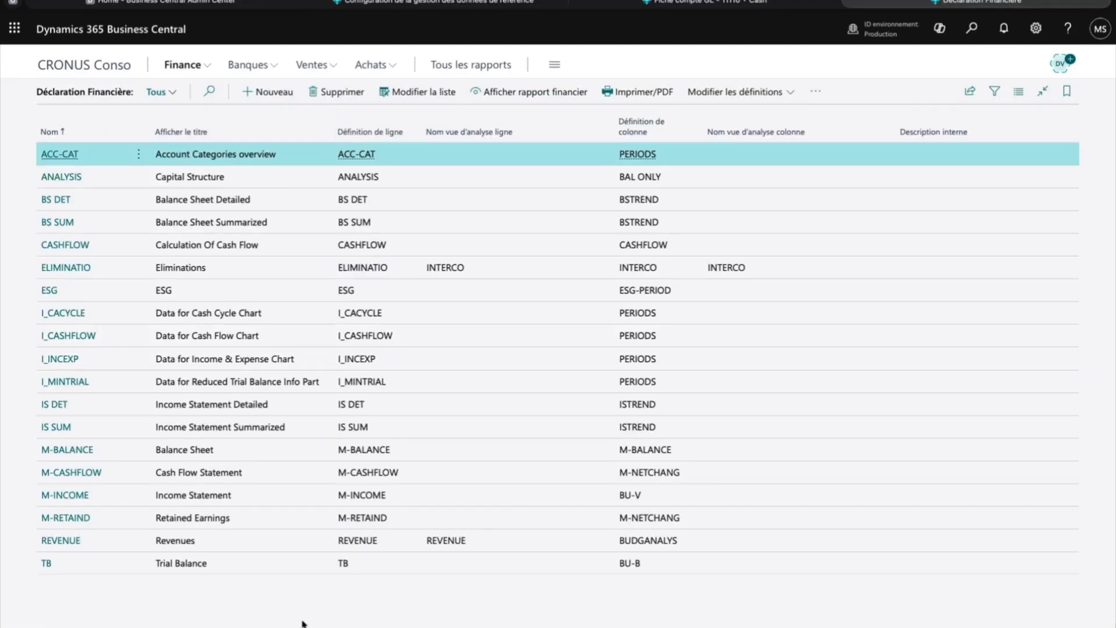
pyautogui.click(99, 563)
pyautogui.click(48, 566)
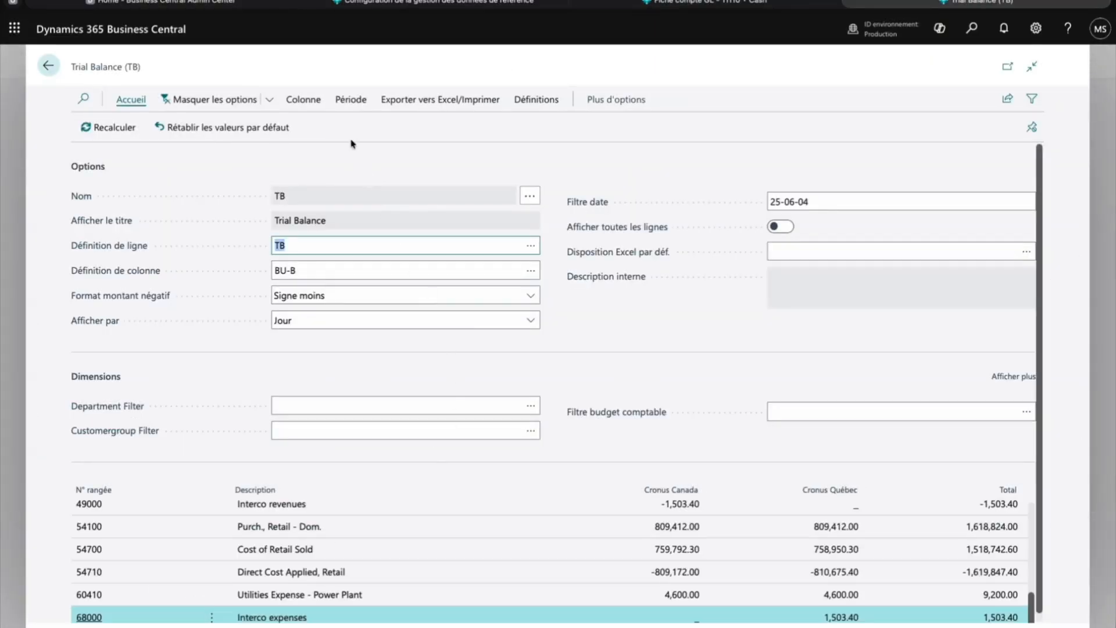
pyautogui.click(224, 104)
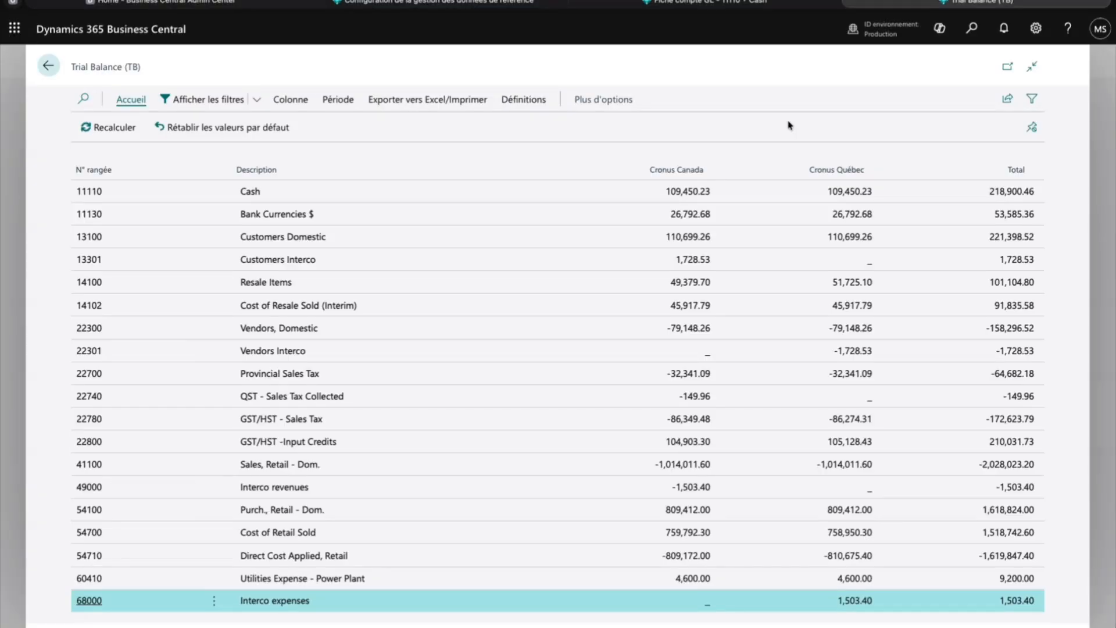
pyautogui.click(53, 66)
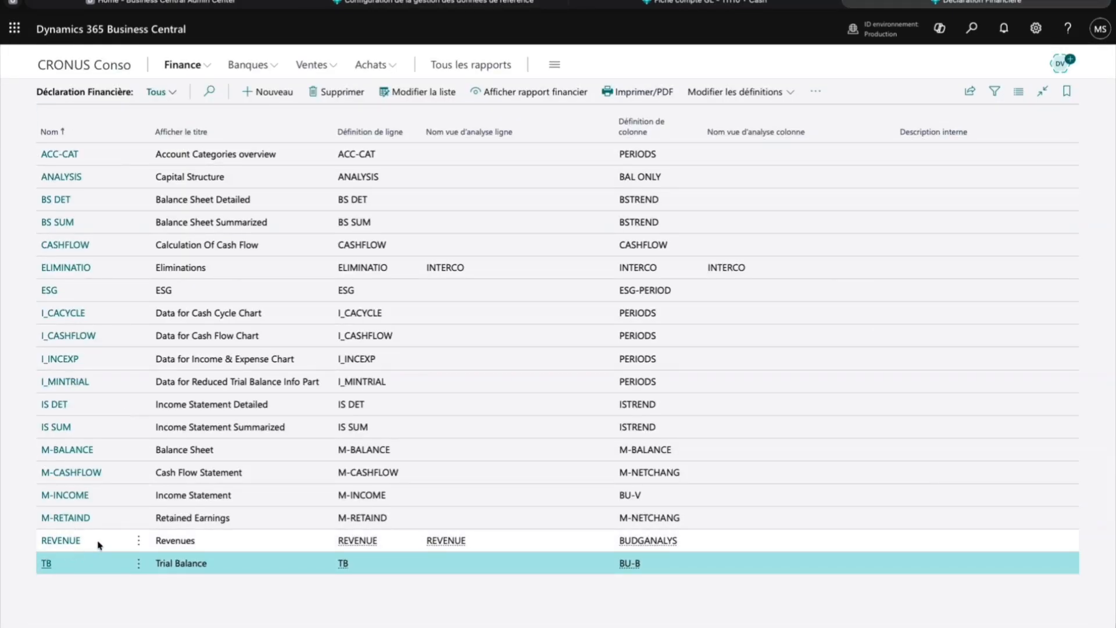
# View the Income Statement (M-INCOME) report with its options hidden to compare both companies, and return to the list
pyautogui.click(71, 496)
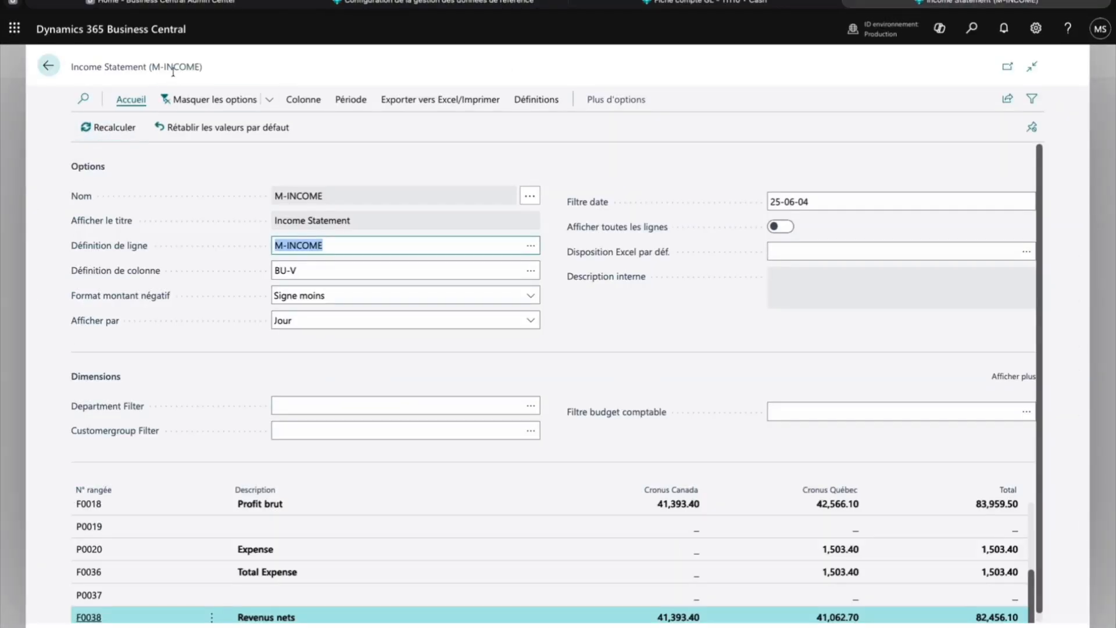
pyautogui.click(192, 100)
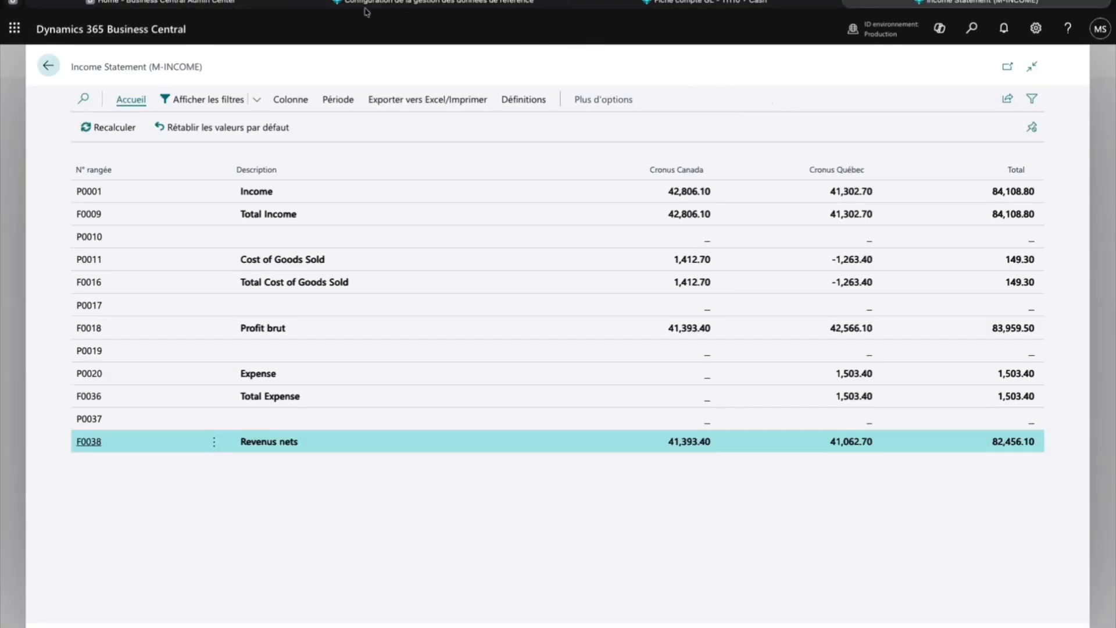
pyautogui.click(48, 68)
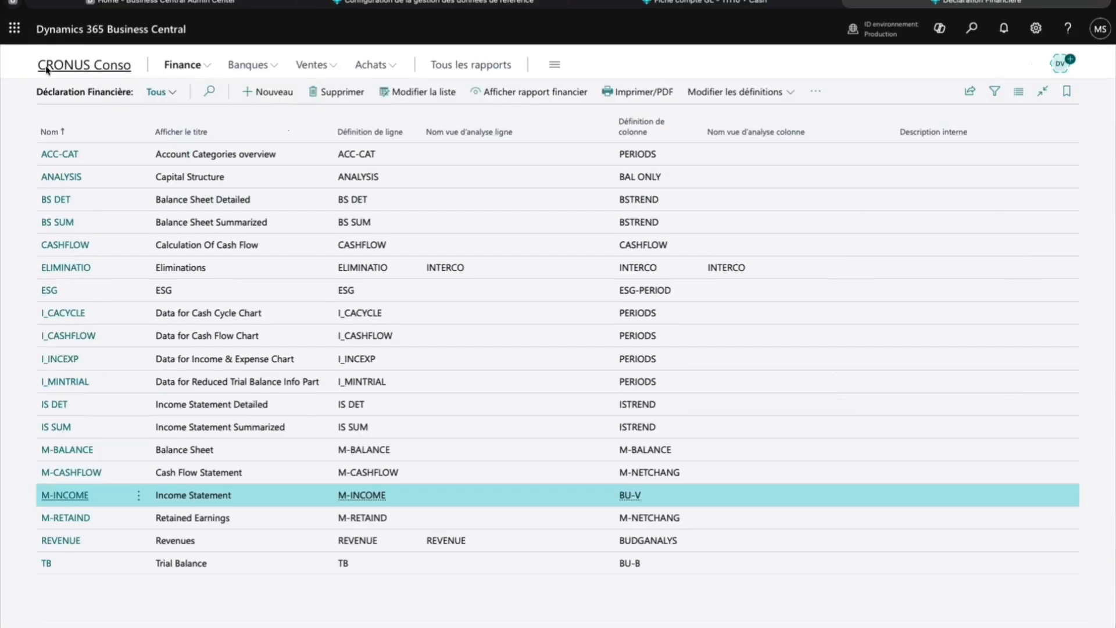
# Examine the Eliminations (ELIMINATIO) report's Canada and Québec intercompany columns with the options hidden, and close the report
pyautogui.click(266, 273)
pyautogui.click(83, 269)
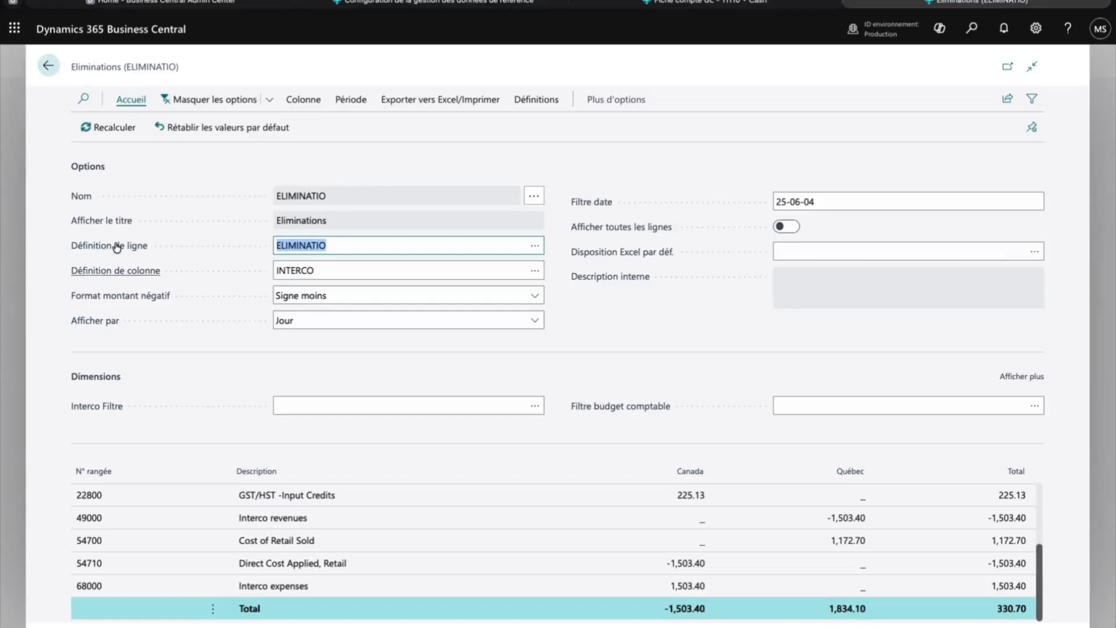
pyautogui.click(210, 99)
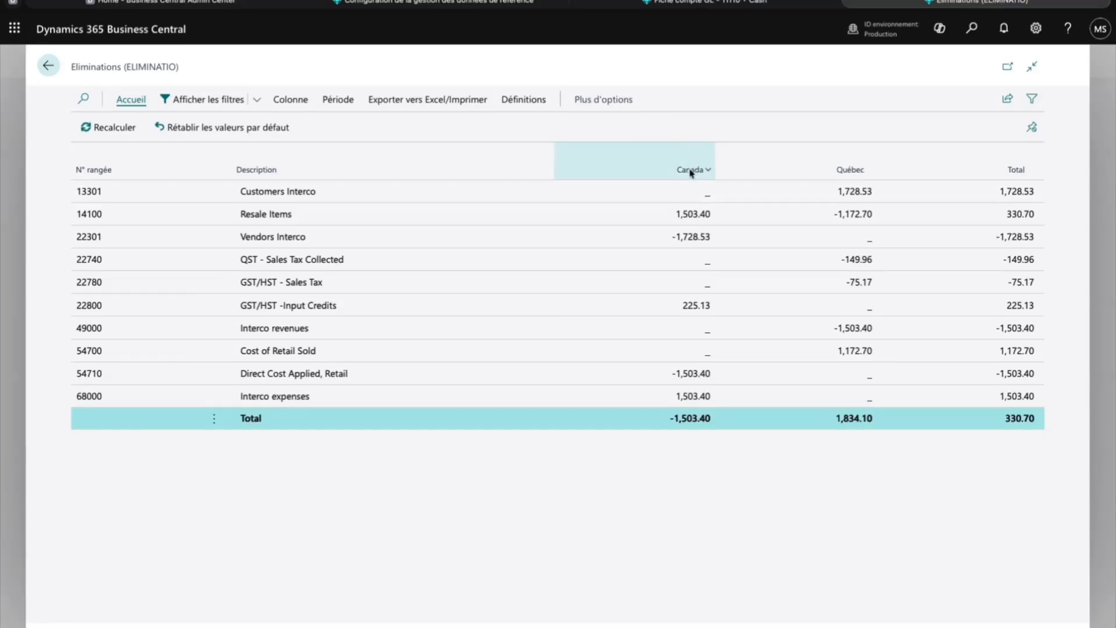
pyautogui.moveTo(690, 175)
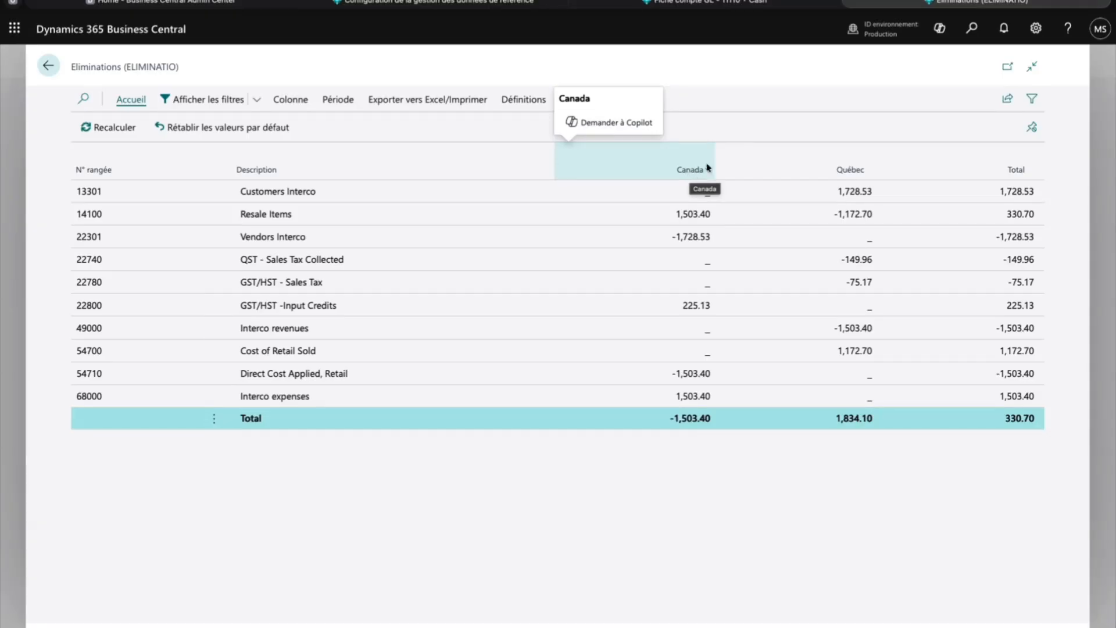
pyautogui.click(61, 66)
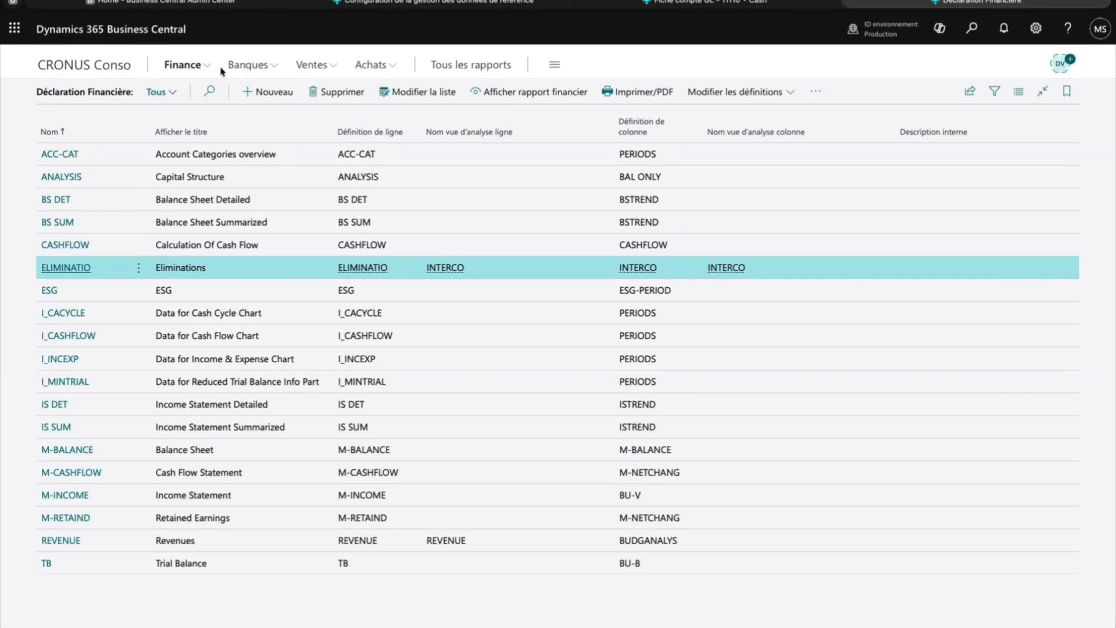
# Open the consolidation eliminations report from the business units and set its period to 2025-01-01 through 2025-06-04
pyautogui.click(184, 65)
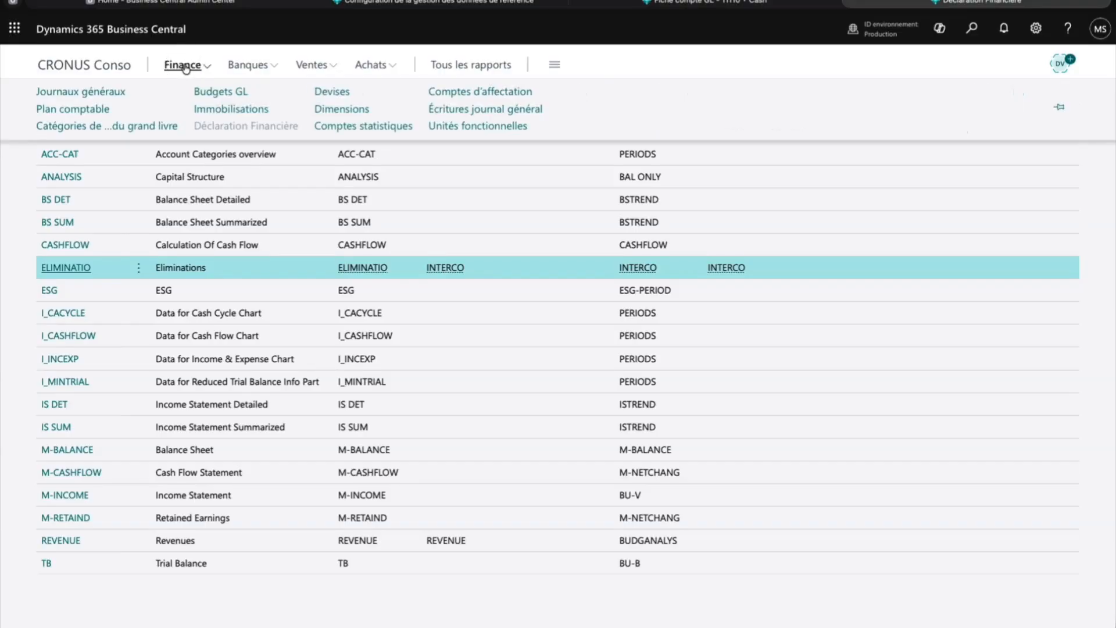
pyautogui.click(458, 125)
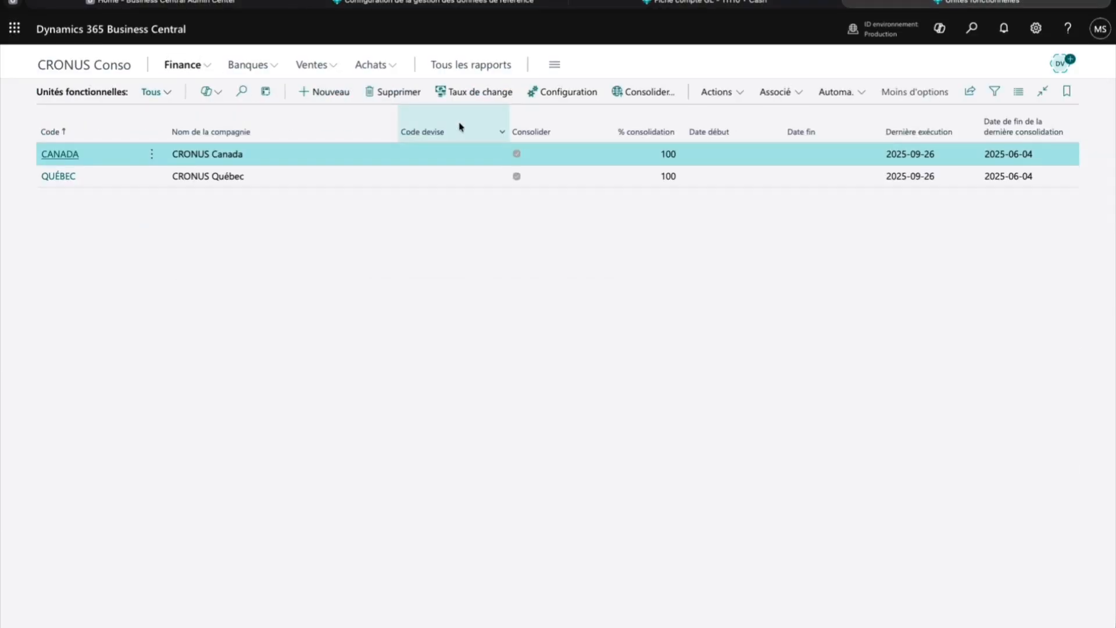
pyautogui.click(777, 92)
pyautogui.moveTo(745, 119)
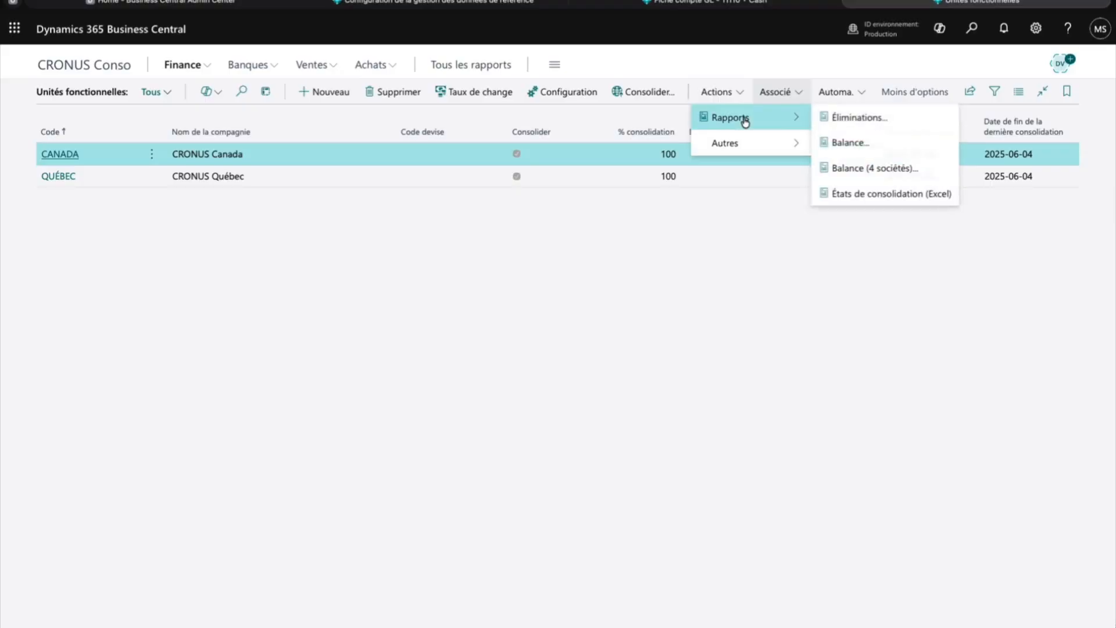
pyautogui.click(869, 119)
pyautogui.write('0101')
pyautogui.press('Tab')
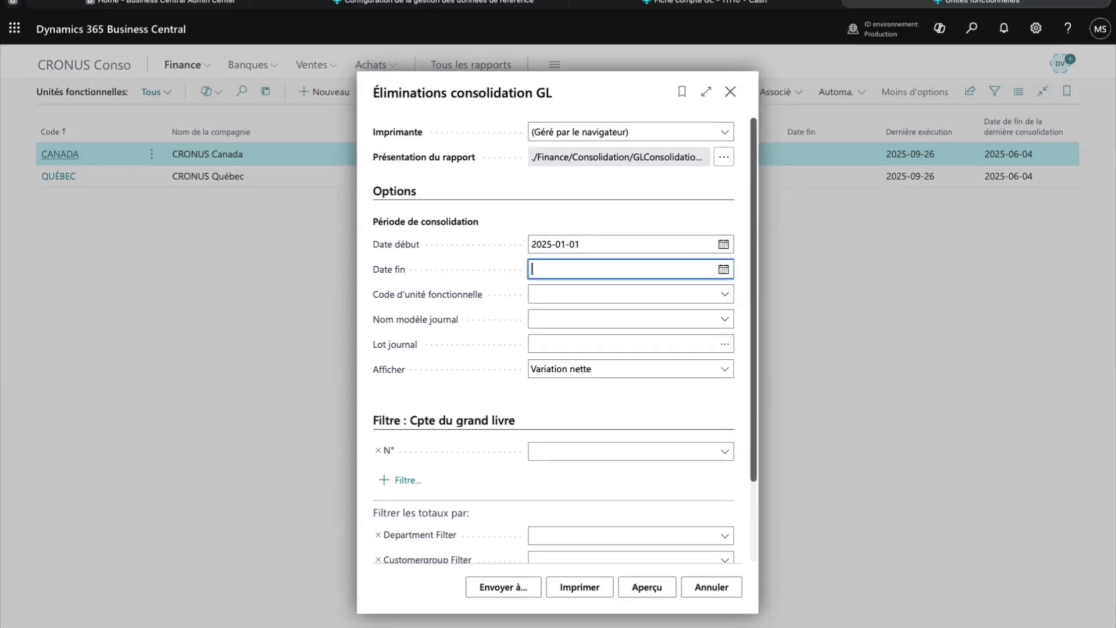
pyautogui.write('0604')
pyautogui.press('Tab')
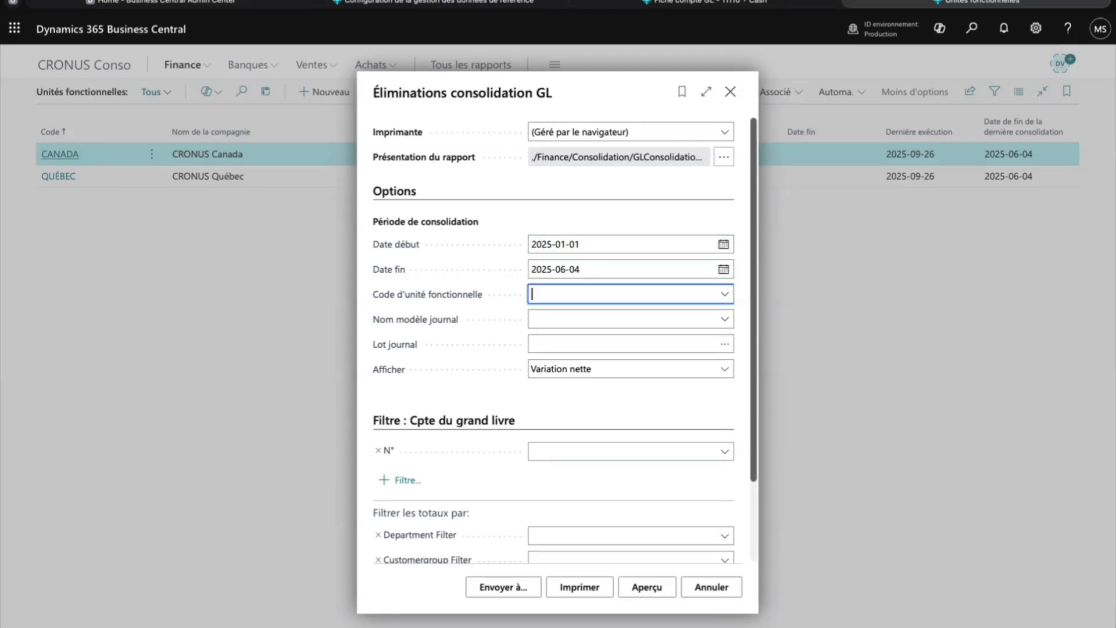
# Leave the business unit code blank and set the eliminations report's journal template to GENERAL and its journal batch to ELIMINATIO
pyautogui.click(726, 295)
pyautogui.press('Tab')
pyautogui.click(725, 319)
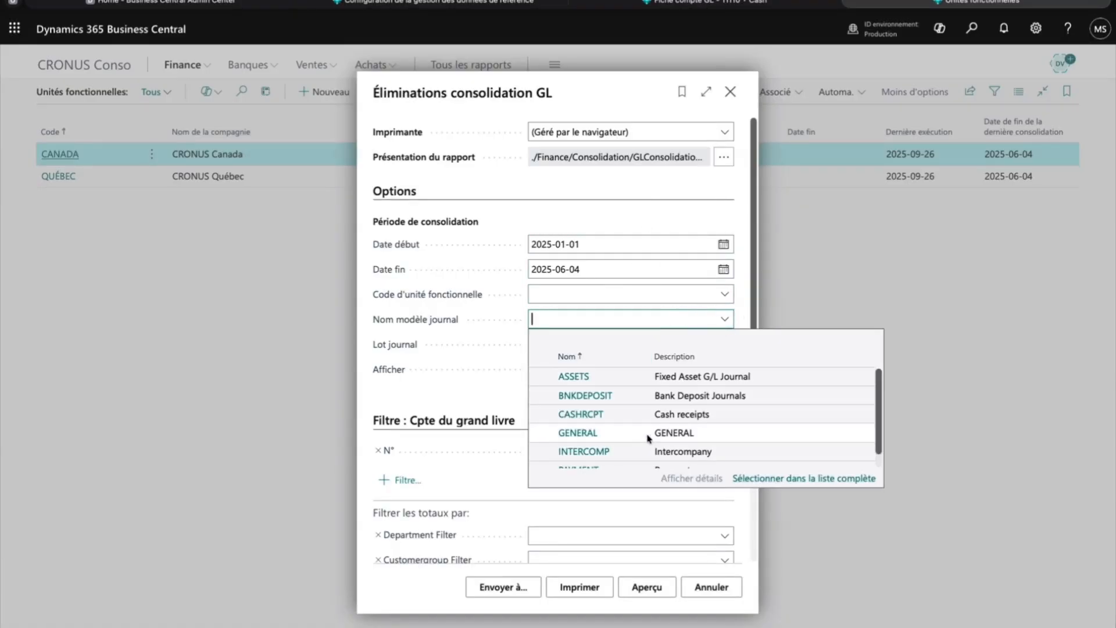
pyautogui.click(649, 437)
pyautogui.click(725, 346)
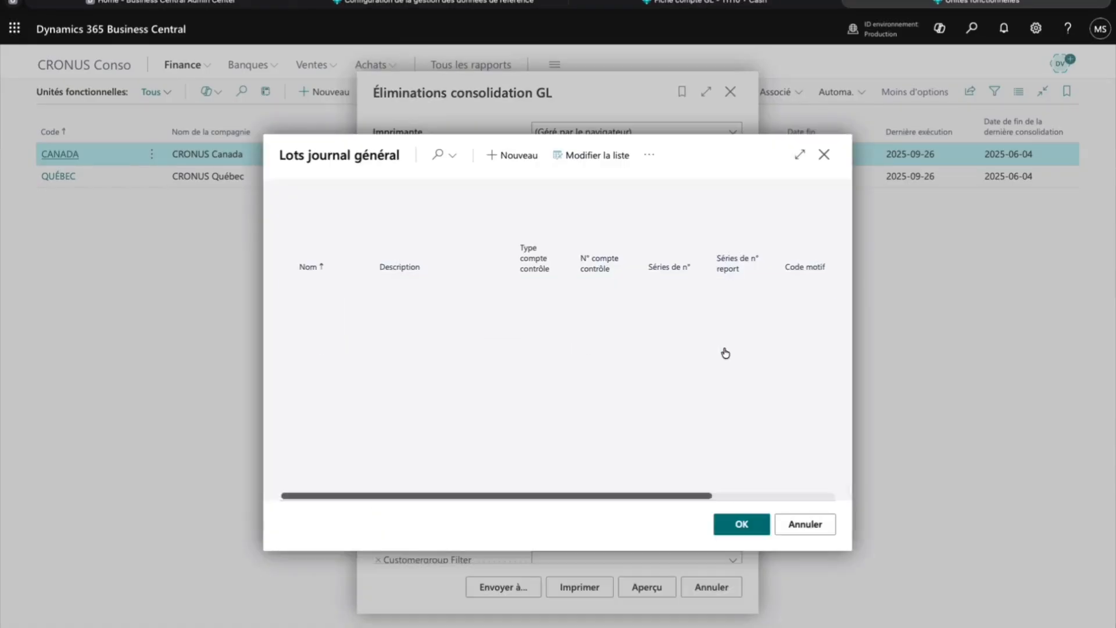
pyautogui.click(420, 327)
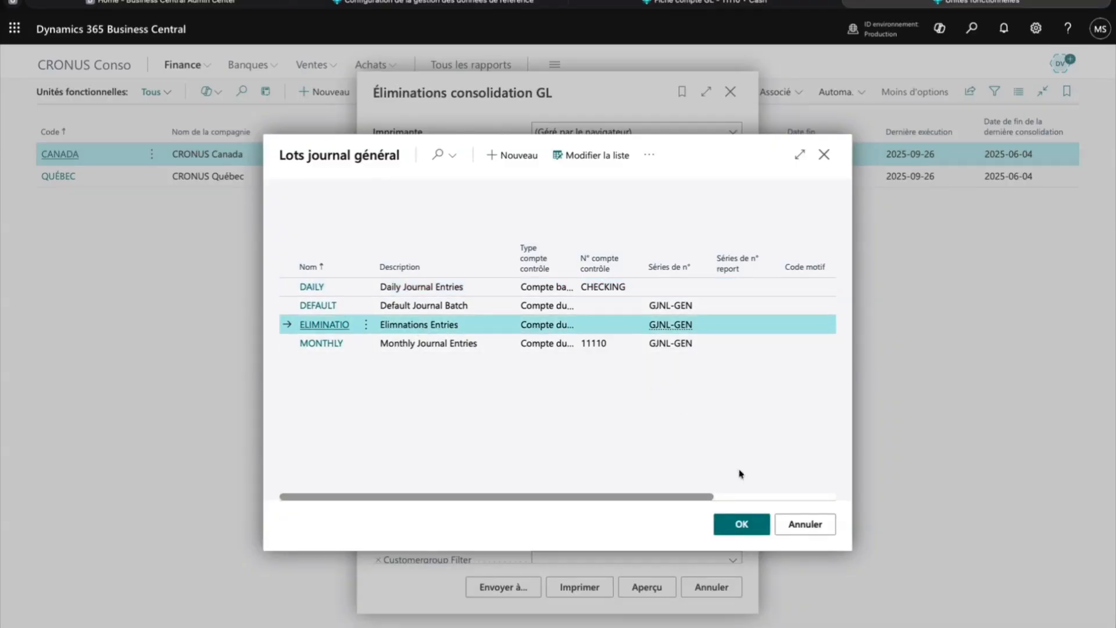
pyautogui.click(754, 523)
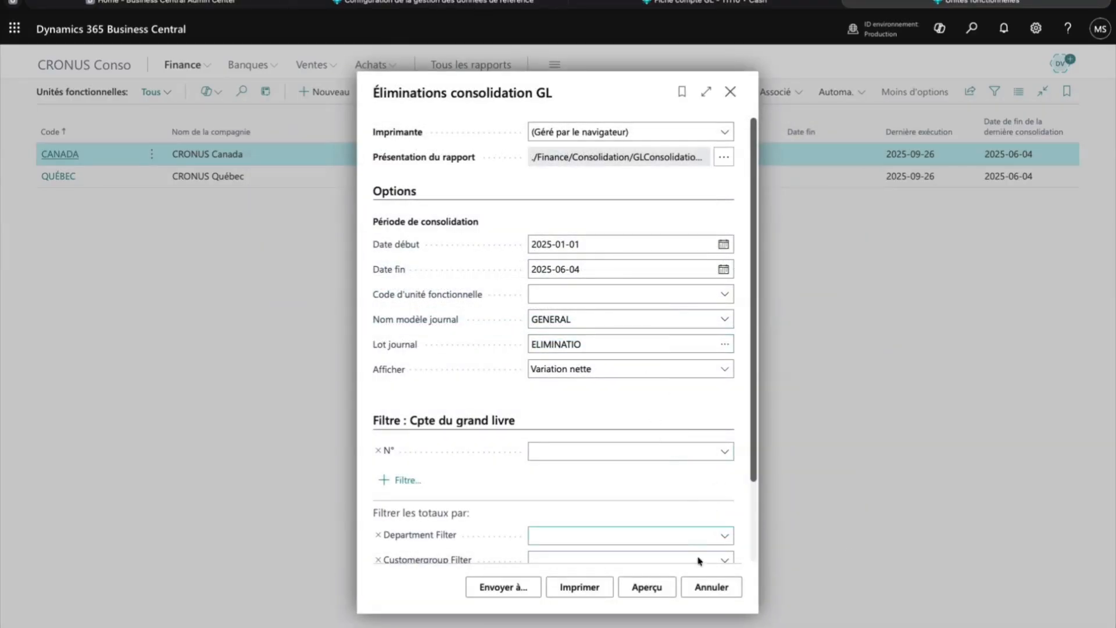
# Preview the consolidation eliminations report and examine its posted eliminations, pending eliminations and total columns through the TOTAL ASSETS line
pyautogui.click(648, 588)
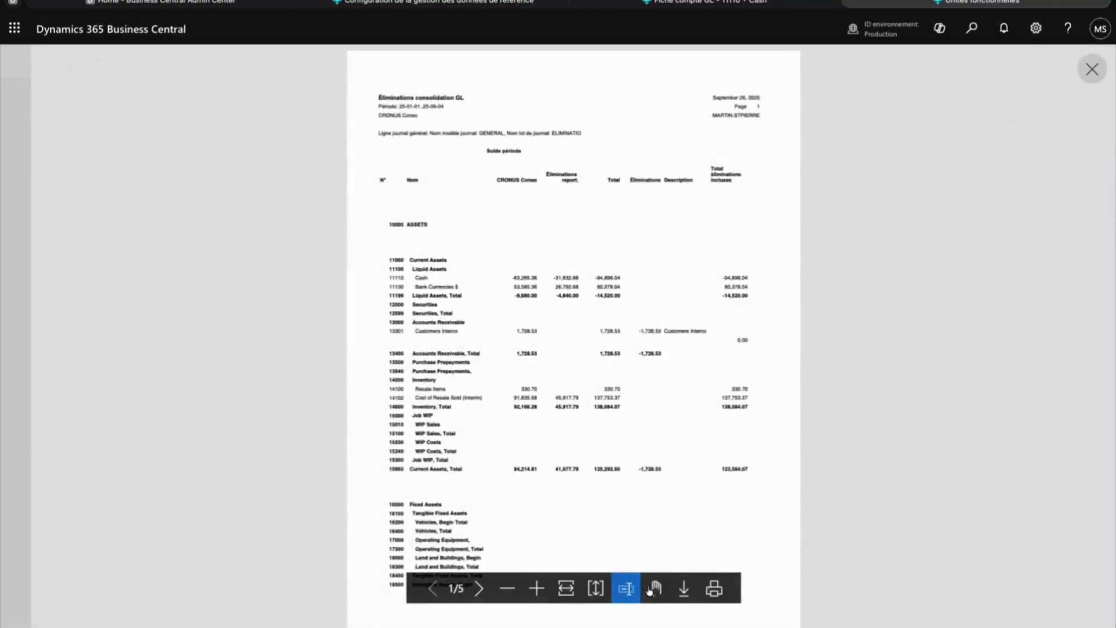
pyautogui.click(536, 589)
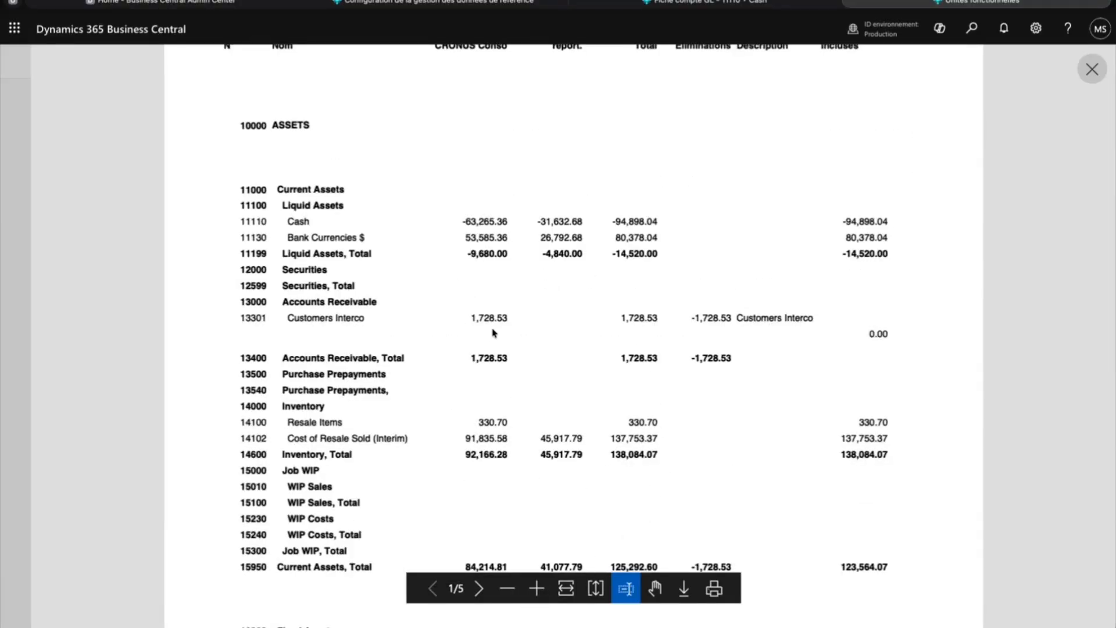
pyautogui.scroll(2, 705, 316)
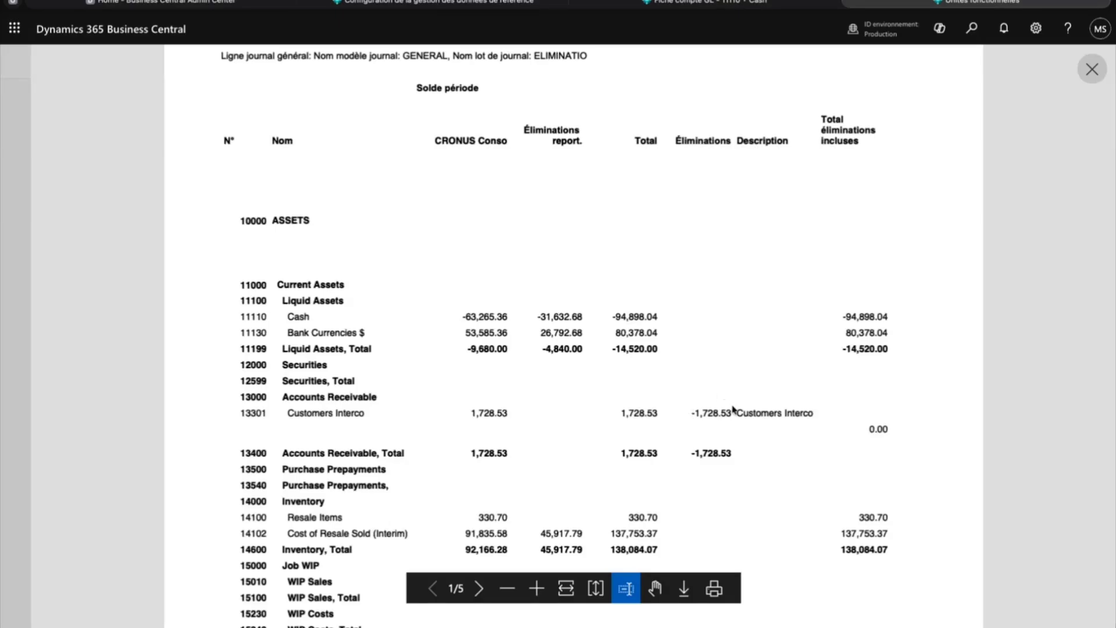
pyautogui.scroll(-1, 734, 406)
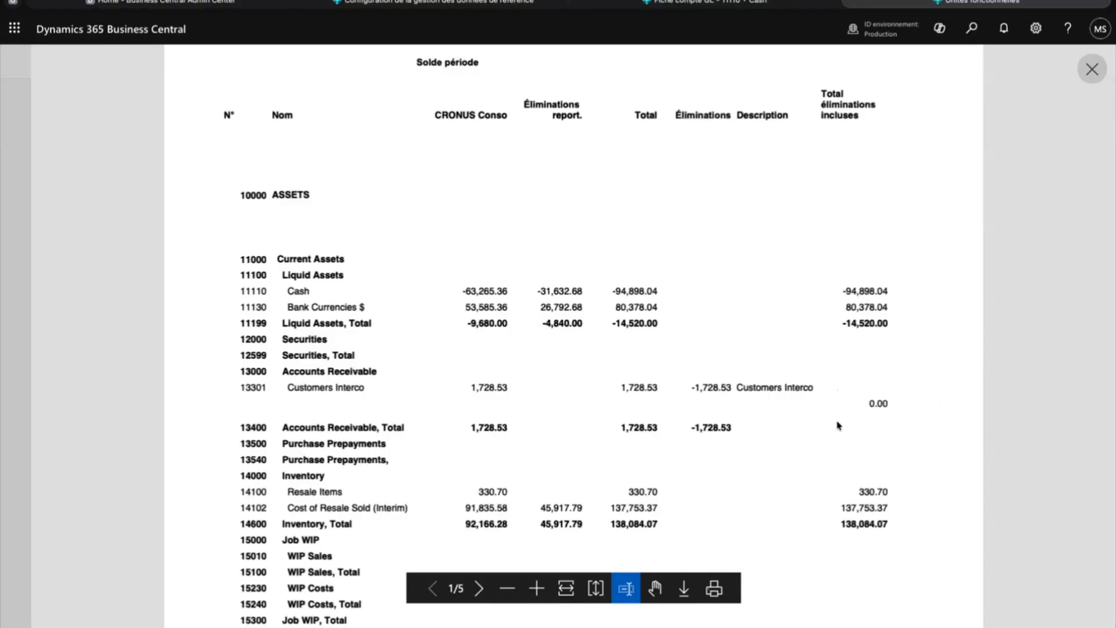
pyautogui.scroll(-4, 762, 413)
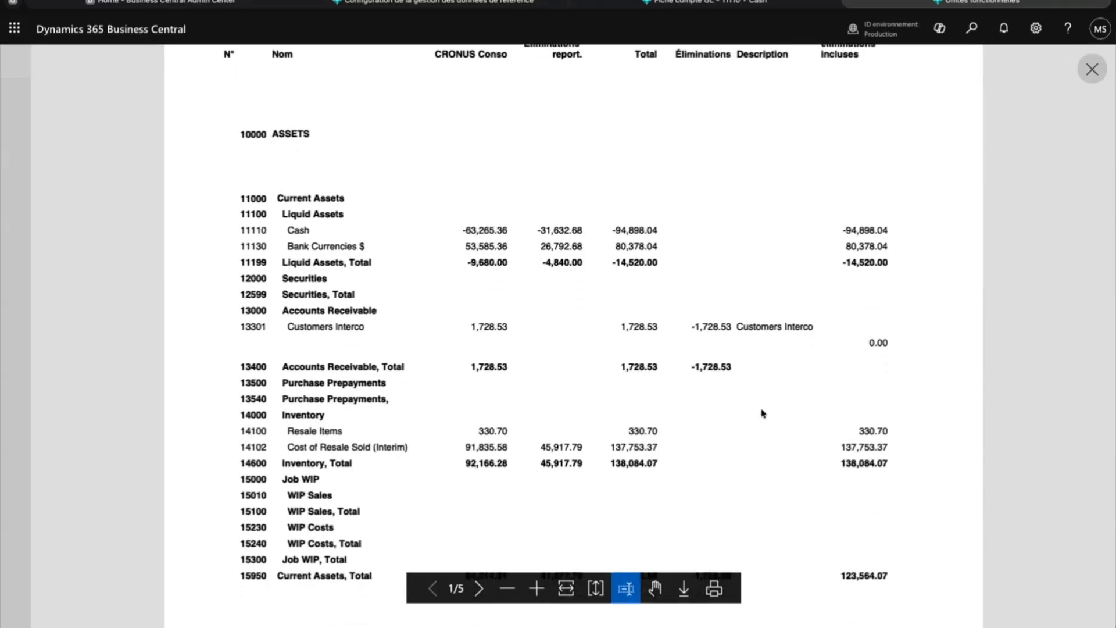
pyautogui.scroll(-2, 762, 412)
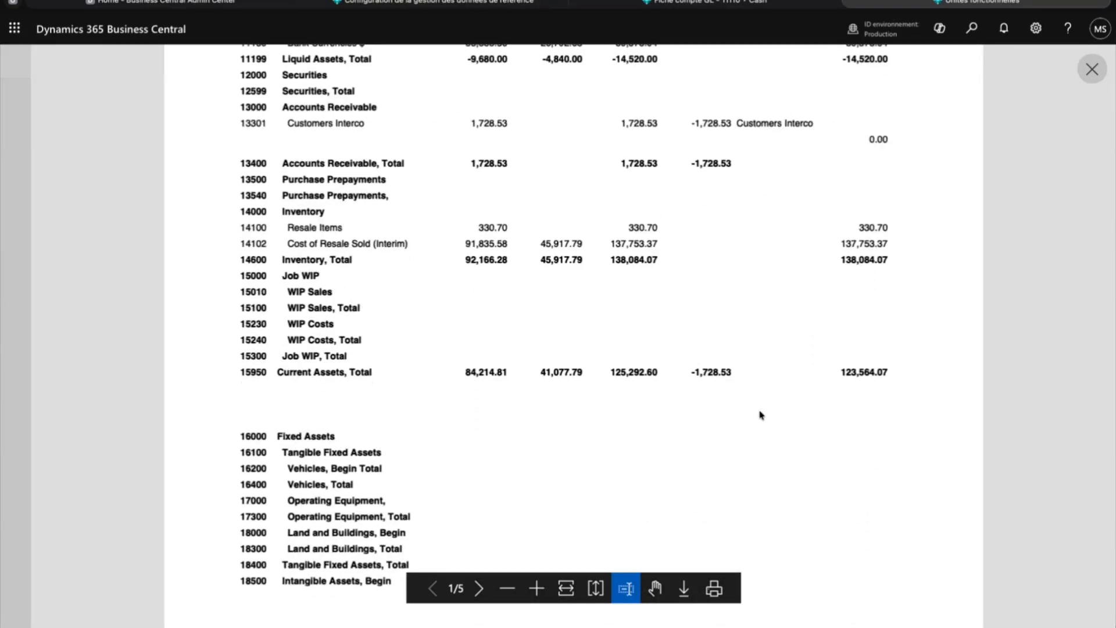
pyautogui.scroll(-5, 762, 424)
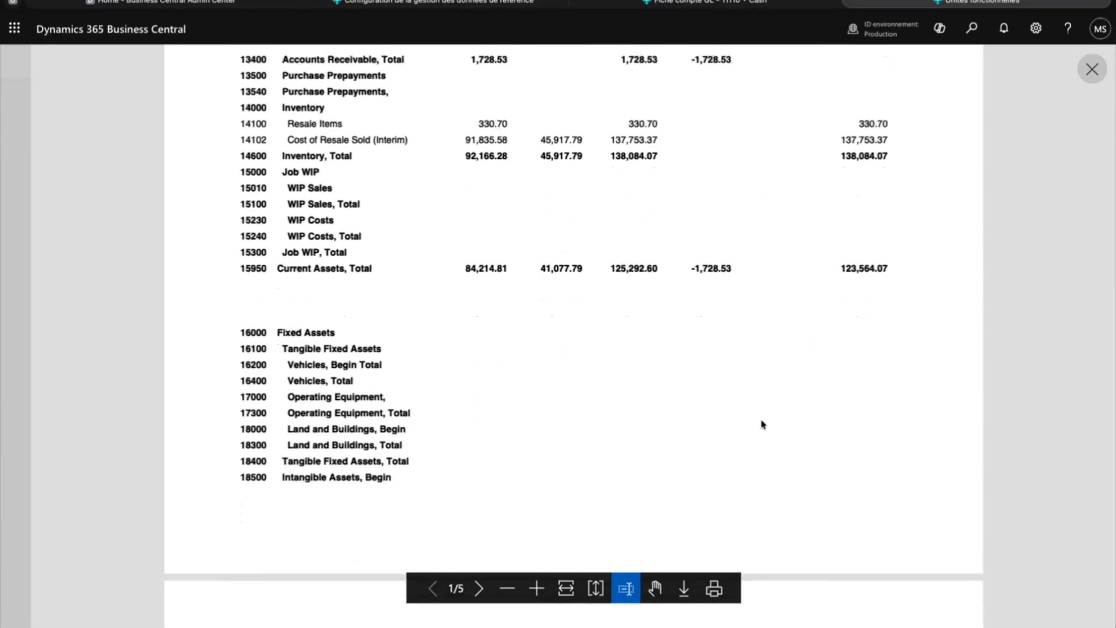
pyautogui.scroll(-3, 763, 424)
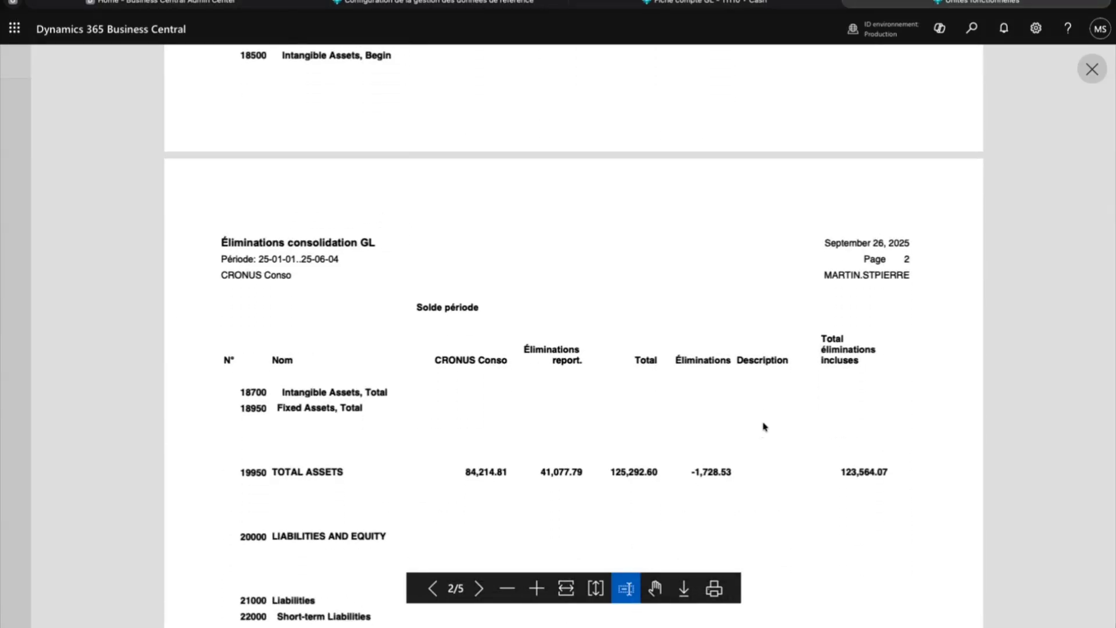
# Close the report preview and its request page, and return to the CRONUS Conso home page
pyautogui.click(1092, 69)
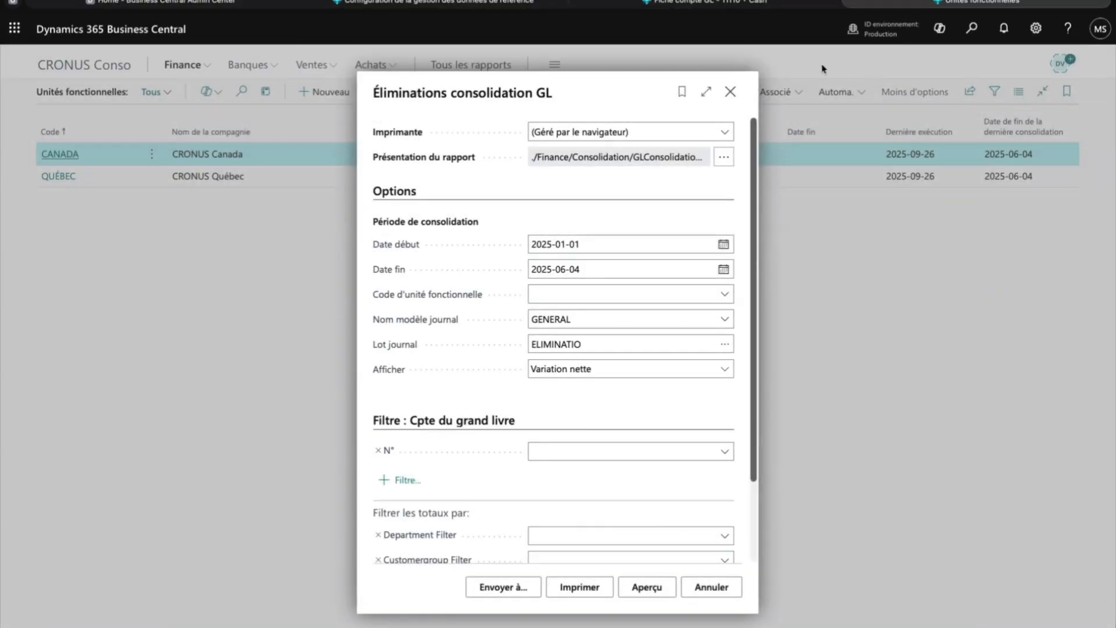
pyautogui.click(731, 92)
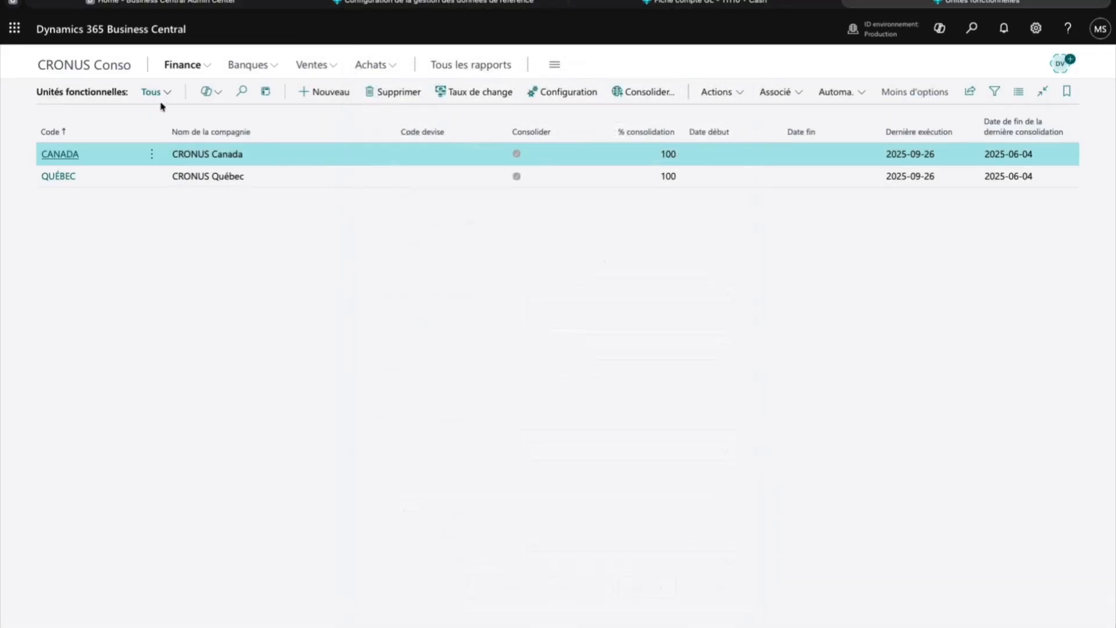
pyautogui.click(111, 65)
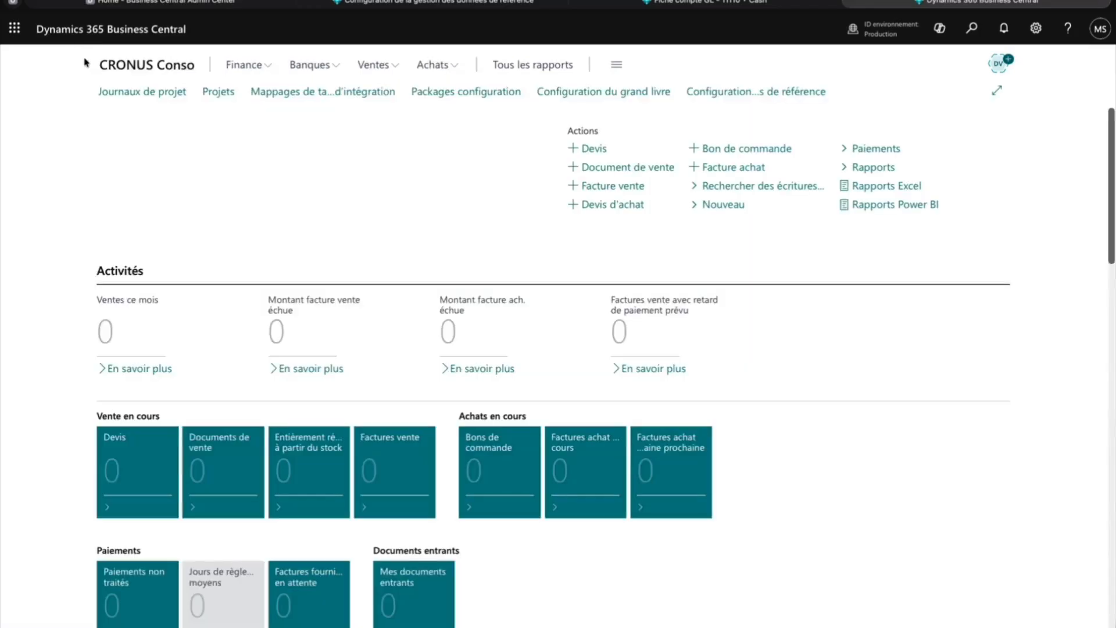